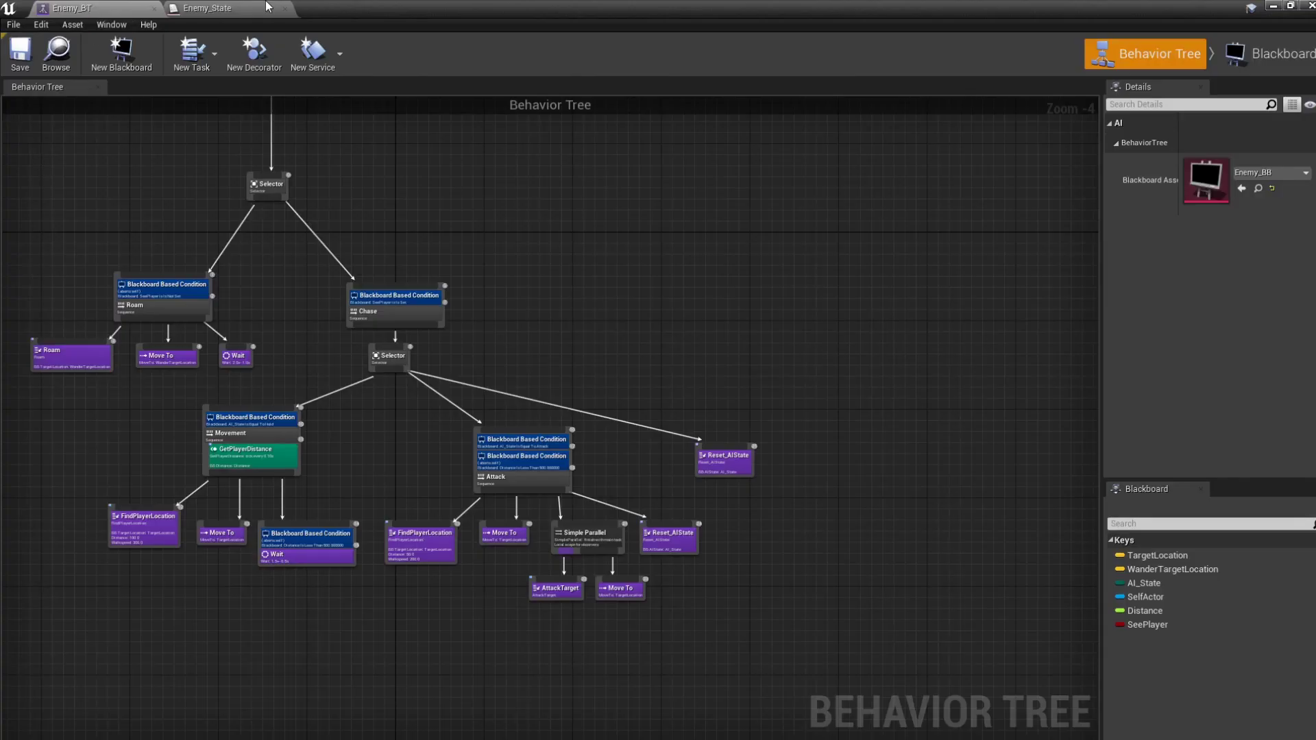
# Examine the Enemy_State enumerators and the Roam, Movement and Attack branches of the Enemy_BT behavior tree.
pyautogui.click(269, 7)
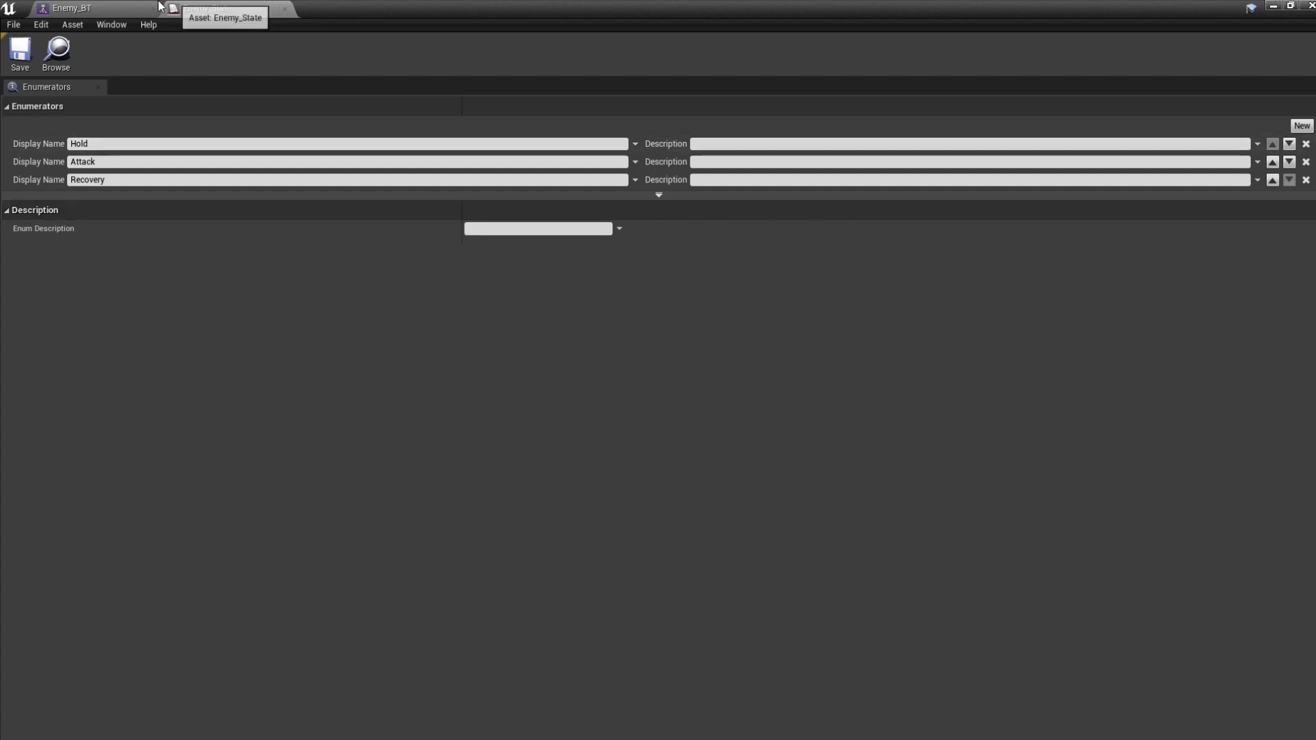
pyautogui.click(72, 8)
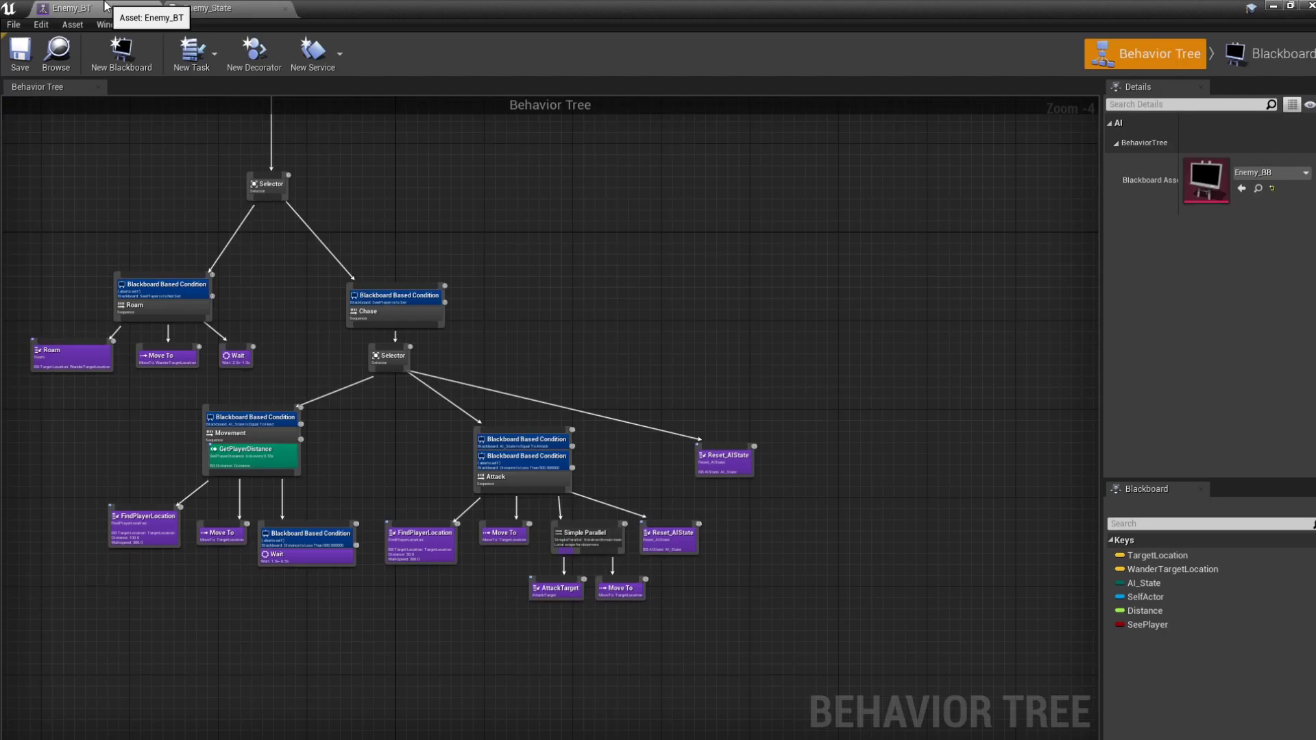
pyautogui.scroll(5, 578, 212)
pyautogui.moveTo(528, 340); pyautogui.dragTo(727, 340, button='right')
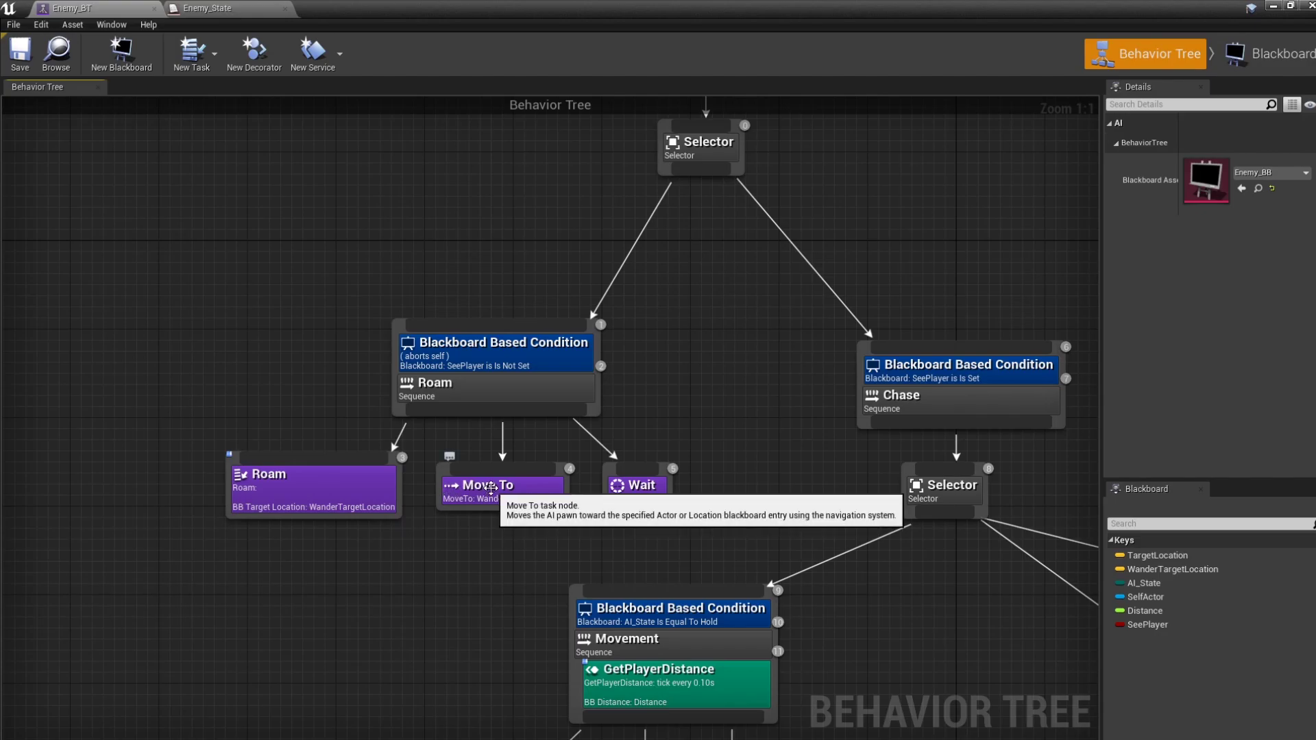
pyautogui.moveTo(734, 430); pyautogui.dragTo(318, 431, button='right')
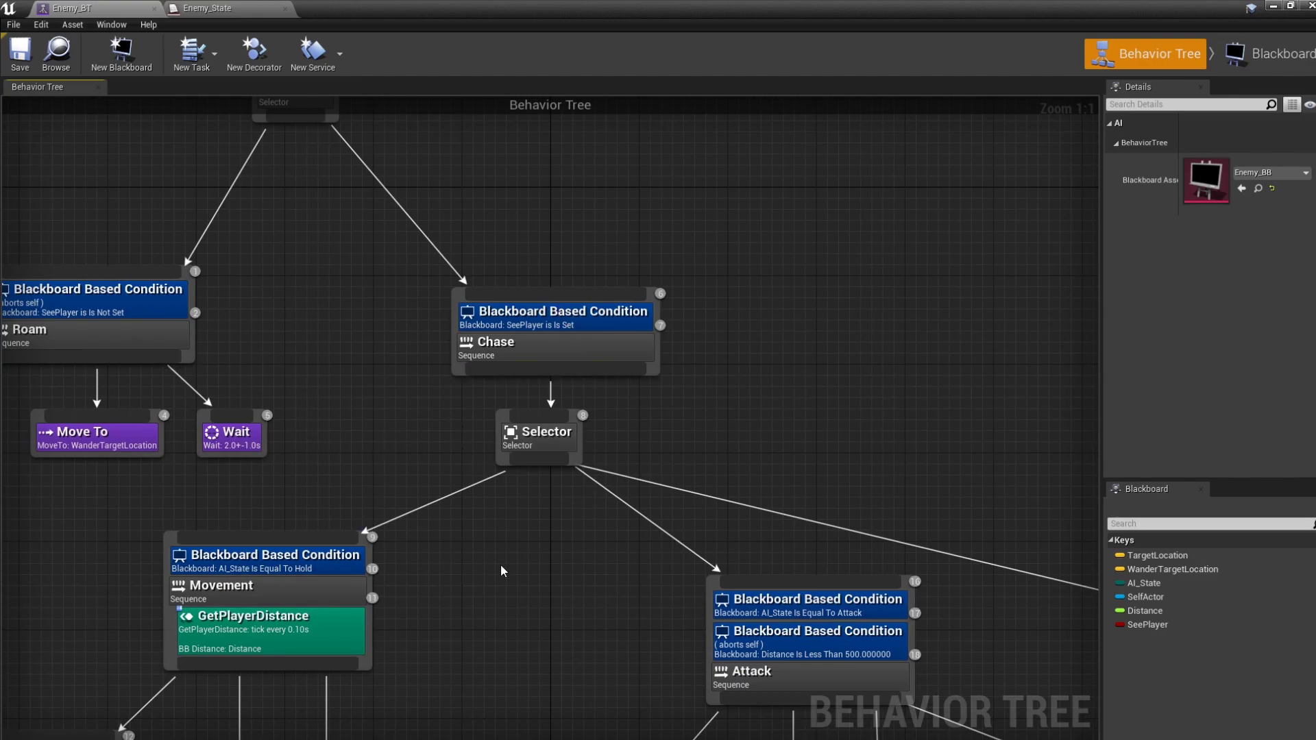
pyautogui.moveTo(500, 570); pyautogui.dragTo(728, 372, button='right')
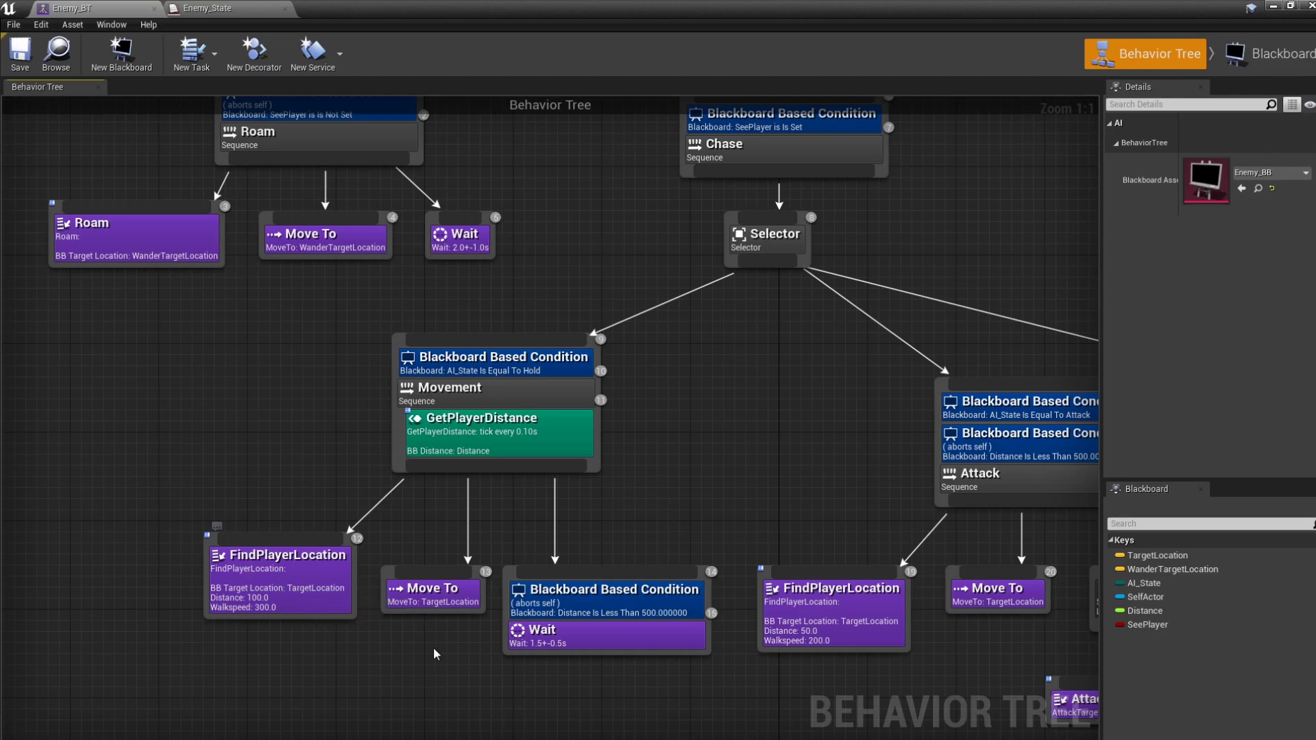
pyautogui.moveTo(433, 647); pyautogui.dragTo(355, 446, button='right')
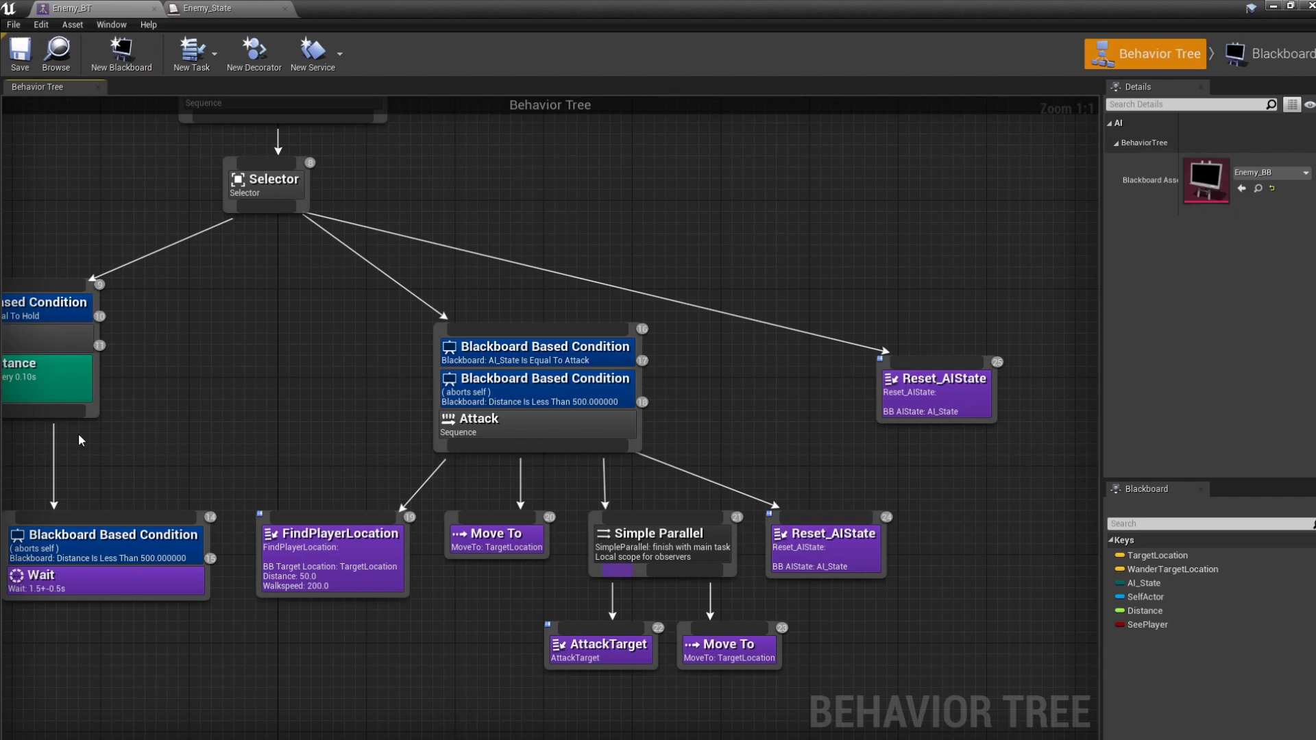
pyautogui.click(1274, 7)
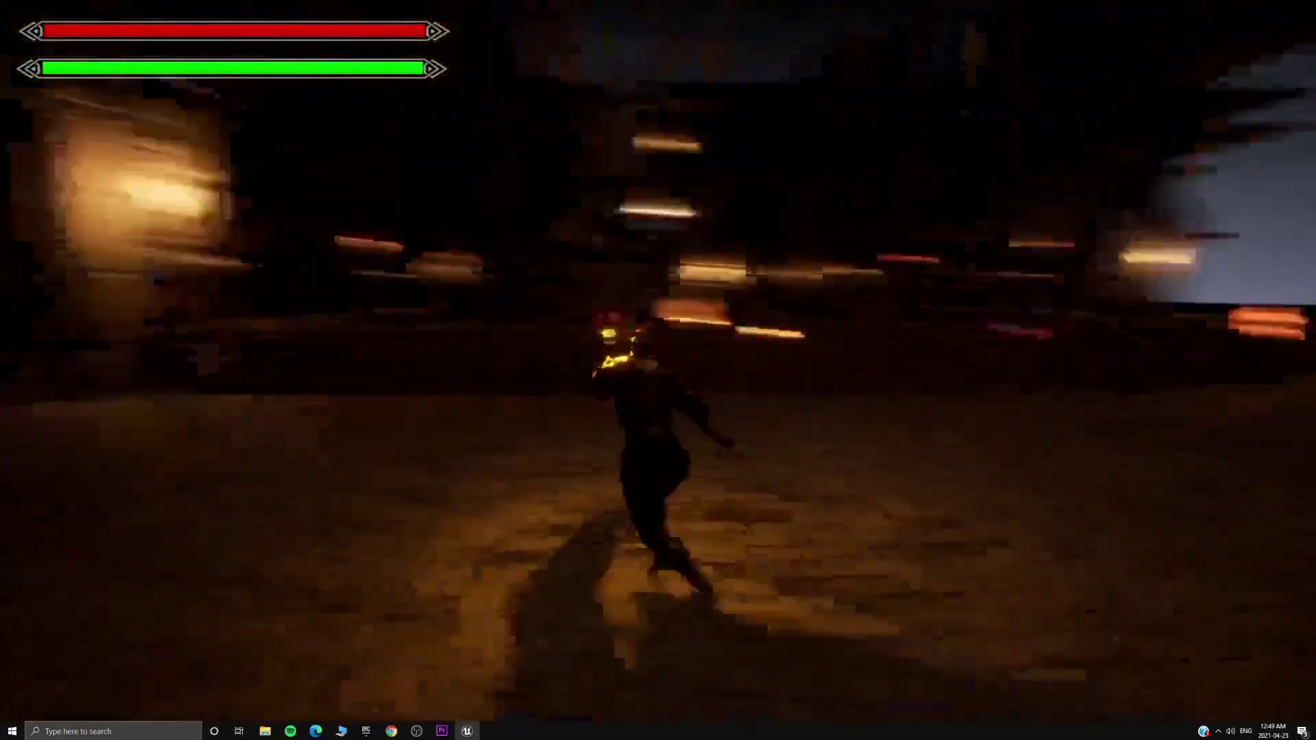
pyautogui.press('w')
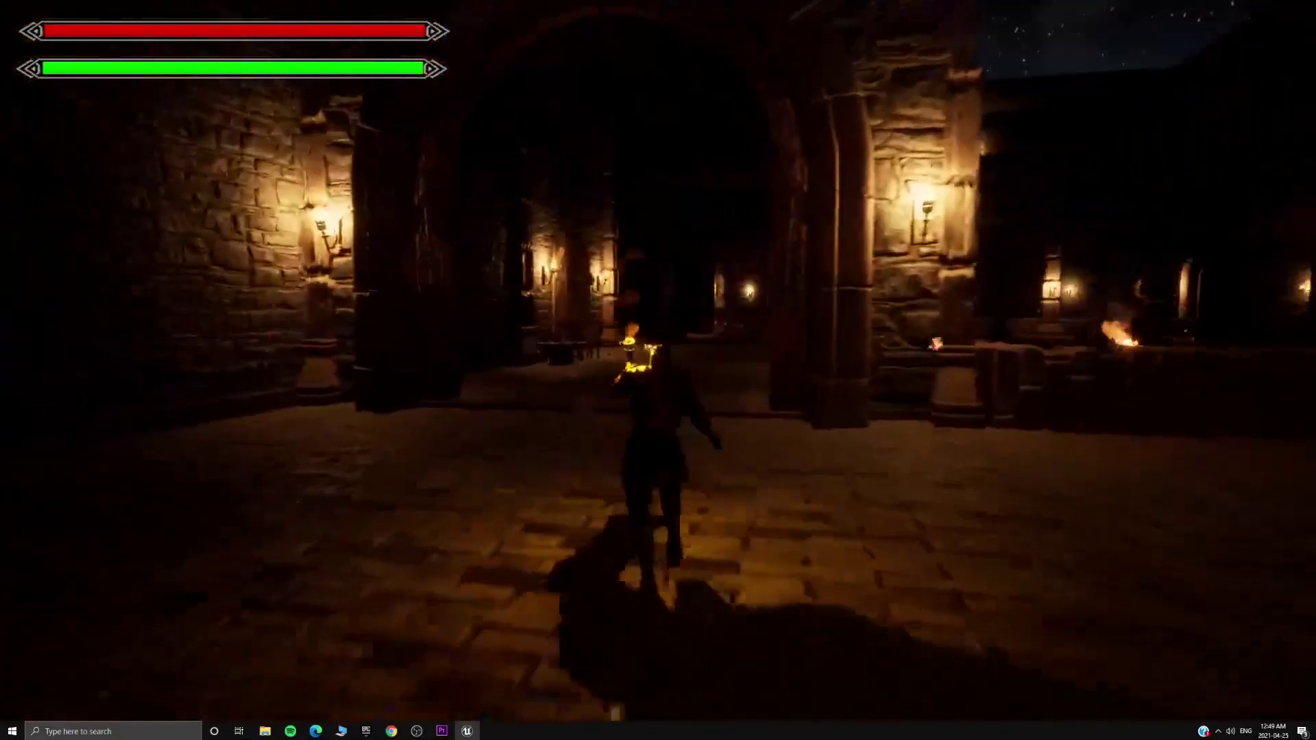
pyautogui.press('w')
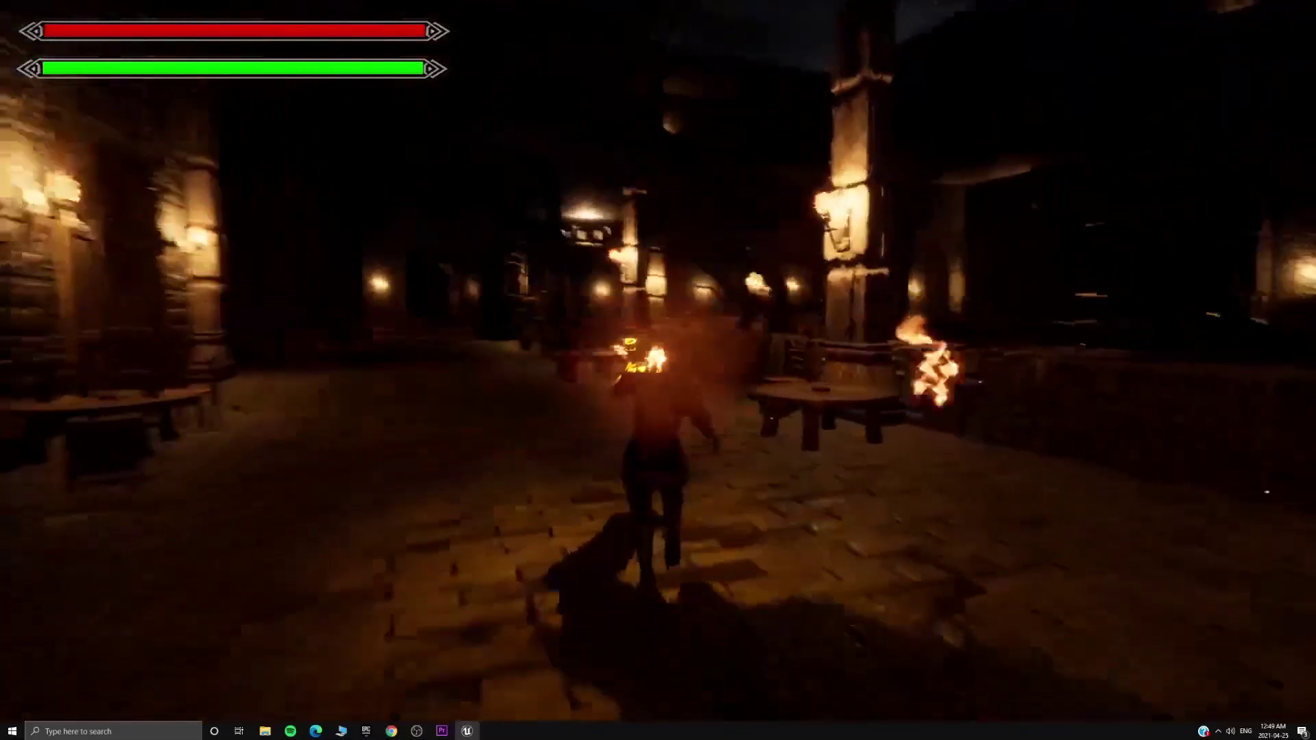
pyautogui.press('w')
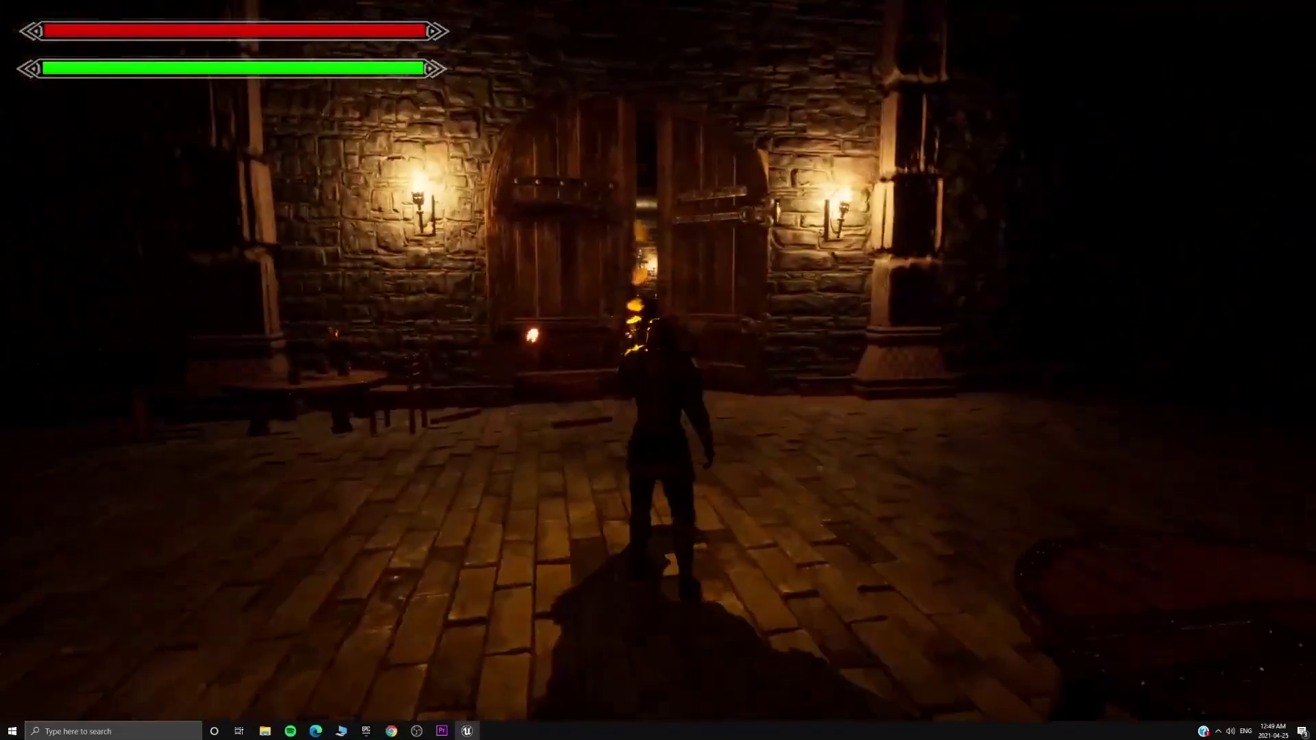
pyautogui.press('w')
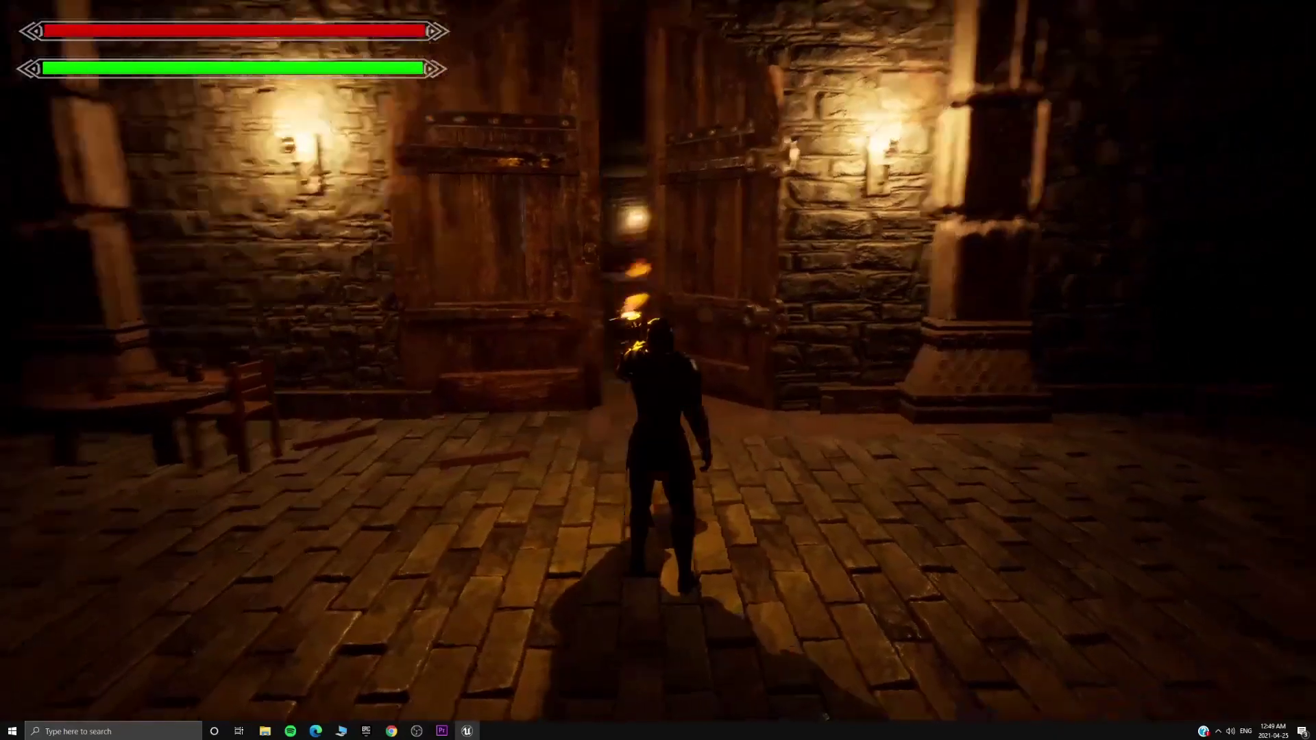
pyautogui.press('w')
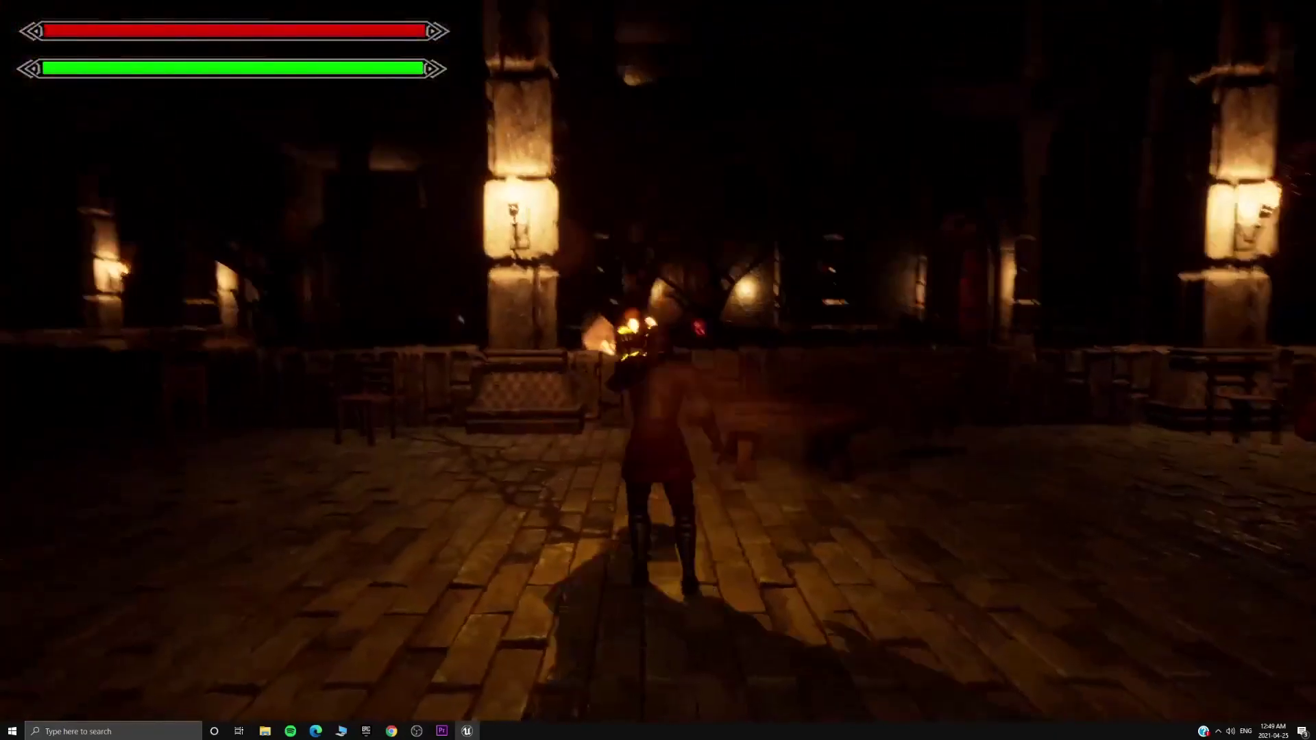
pyautogui.press('w')
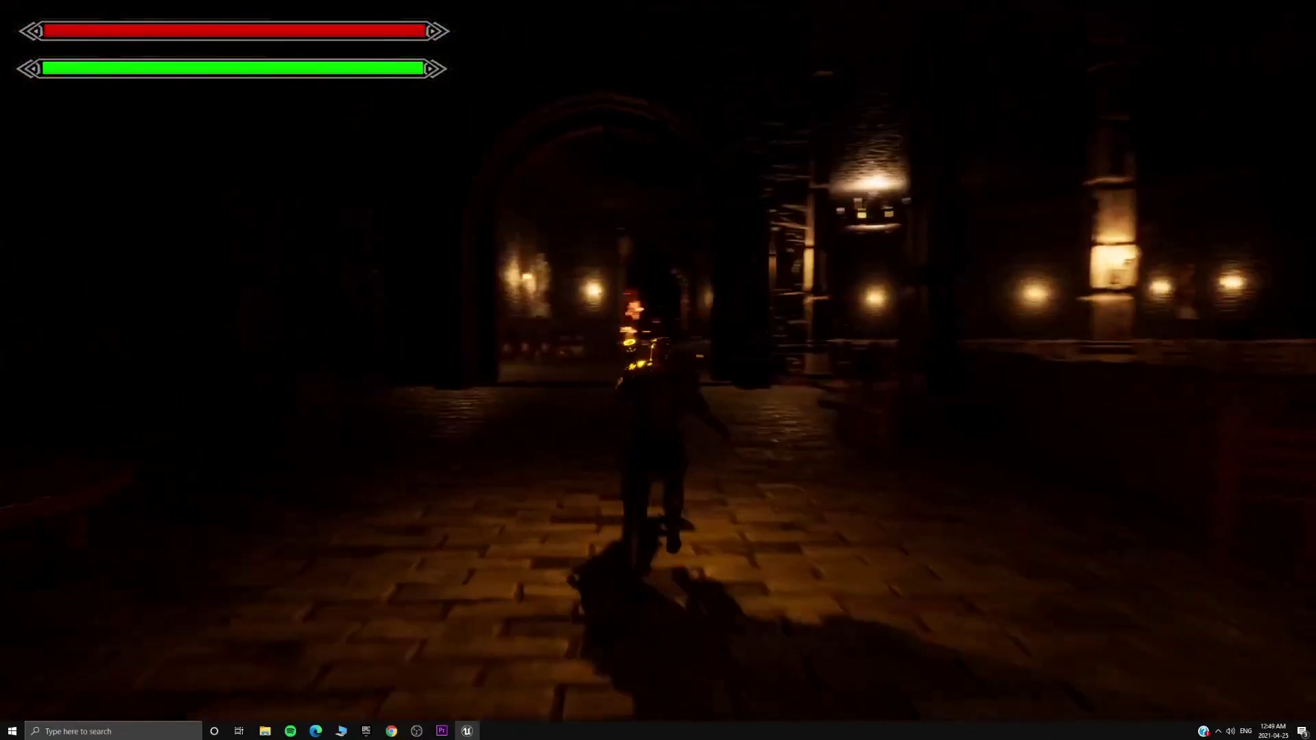
pyautogui.press('w')
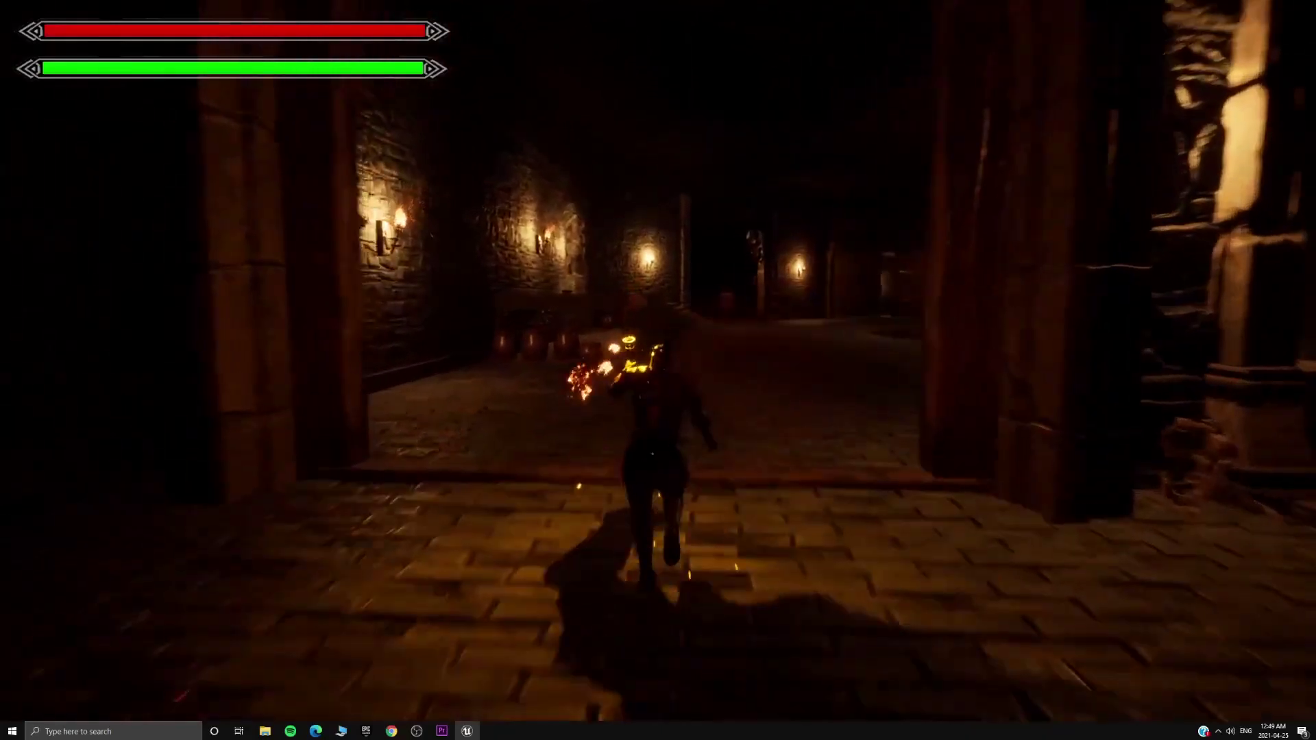
pyautogui.press('w')
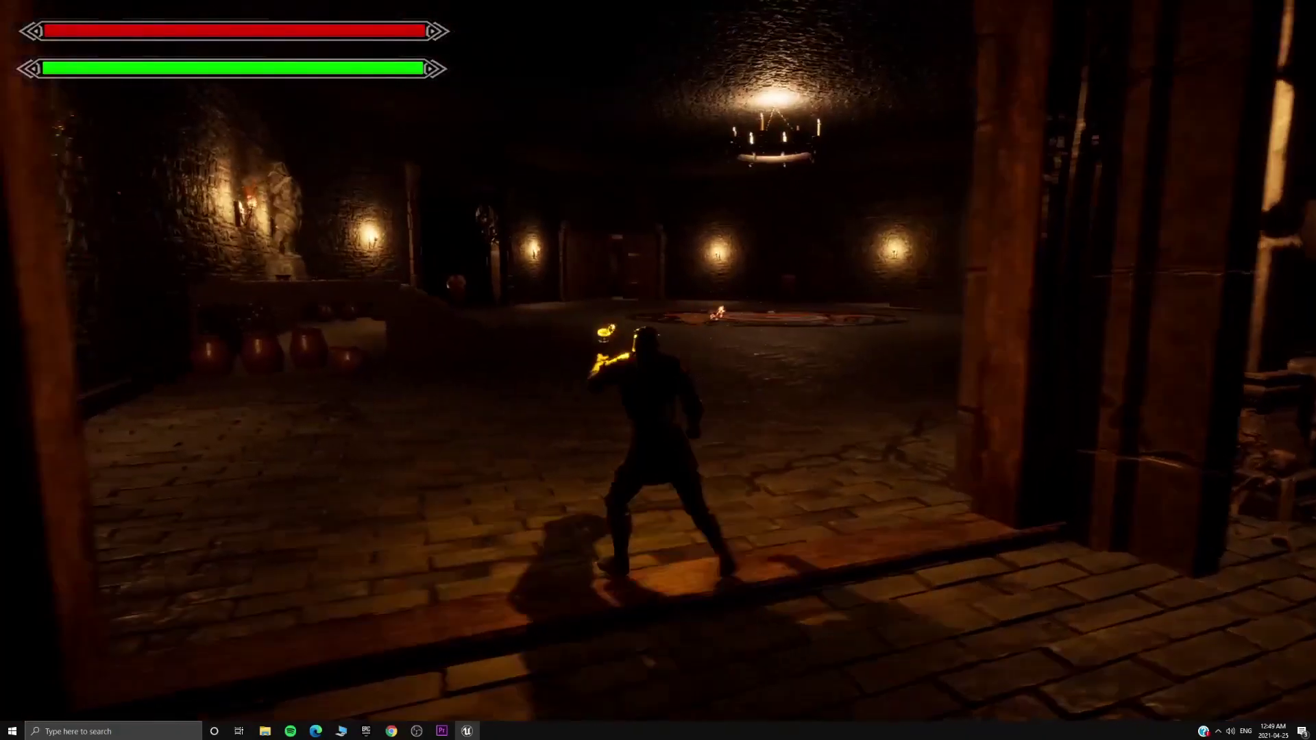
pyautogui.press('w')
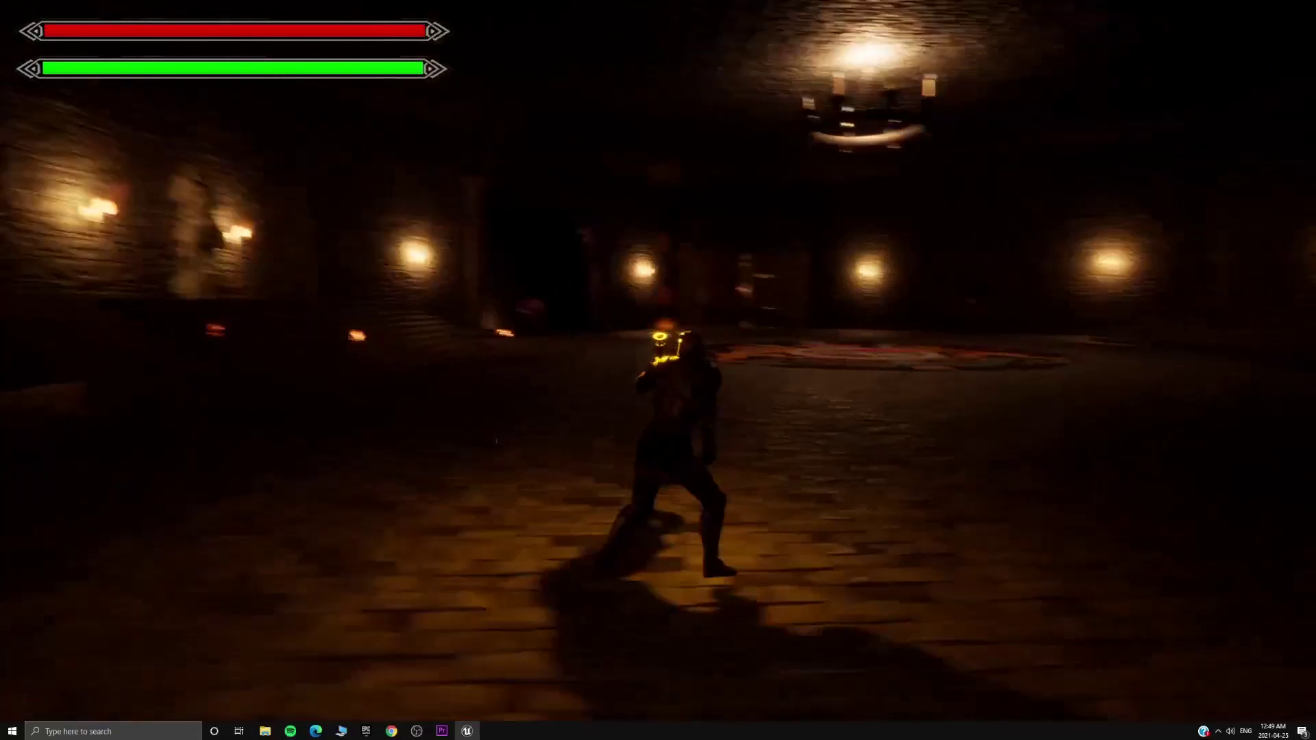
pyautogui.press('w')
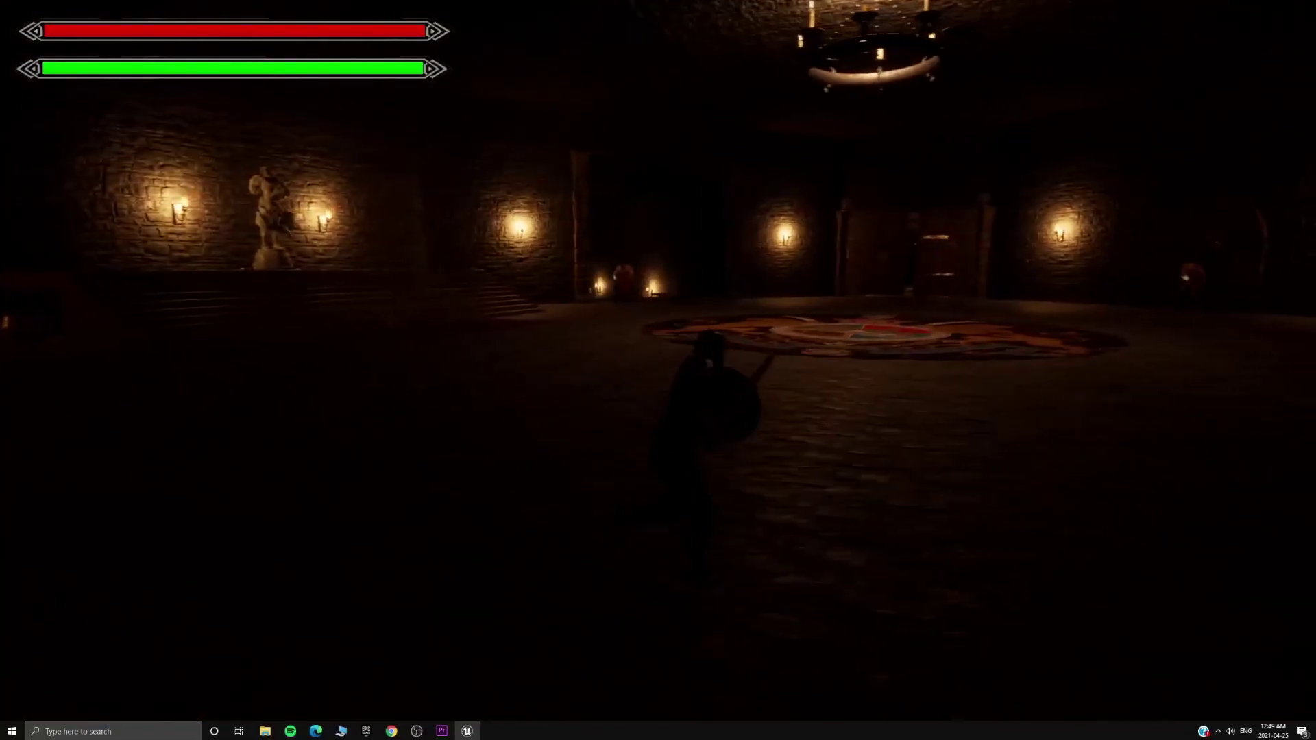
pyautogui.press('w')
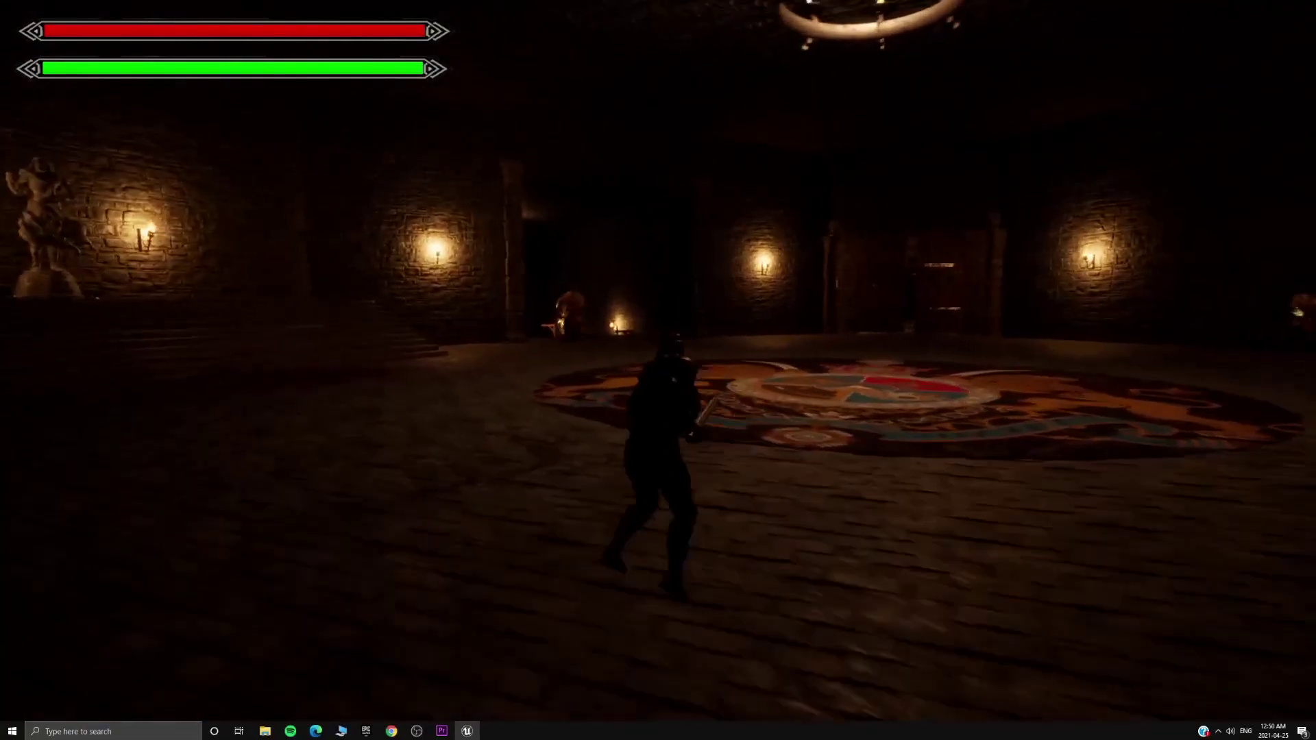
pyautogui.press('w')
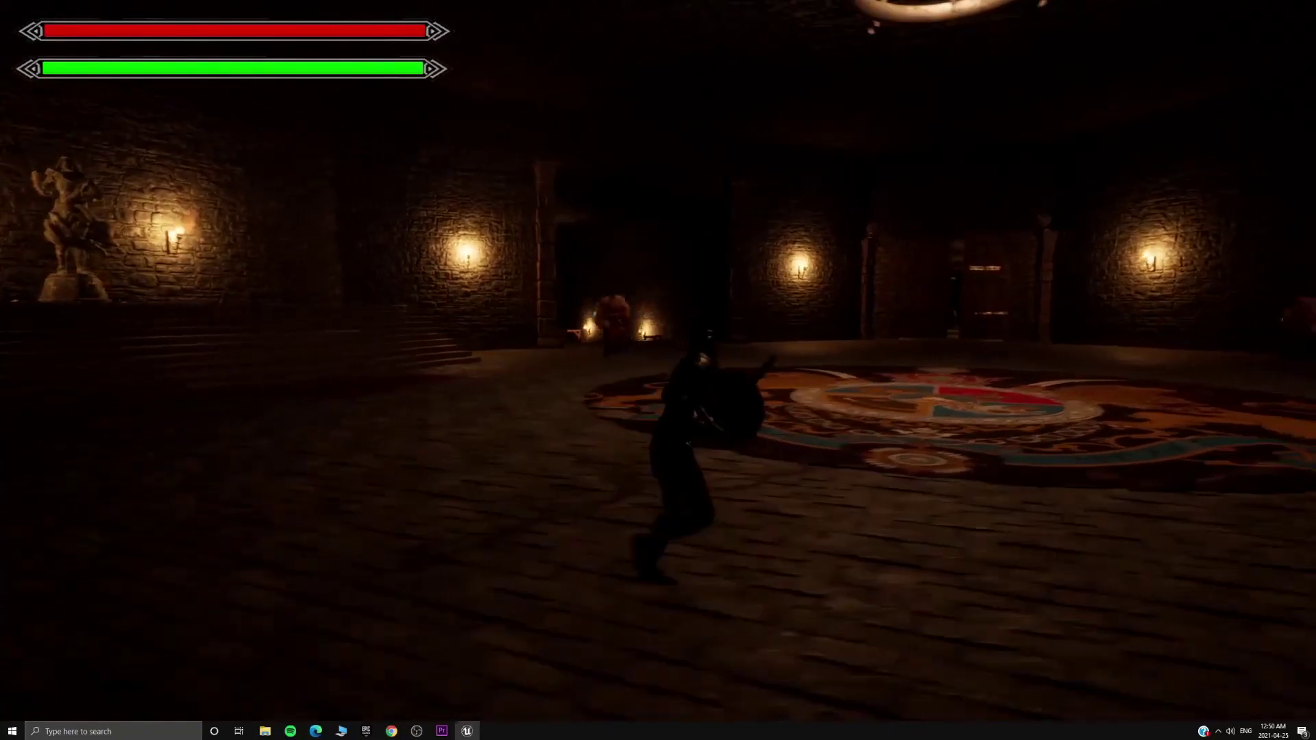
pyautogui.press('w')
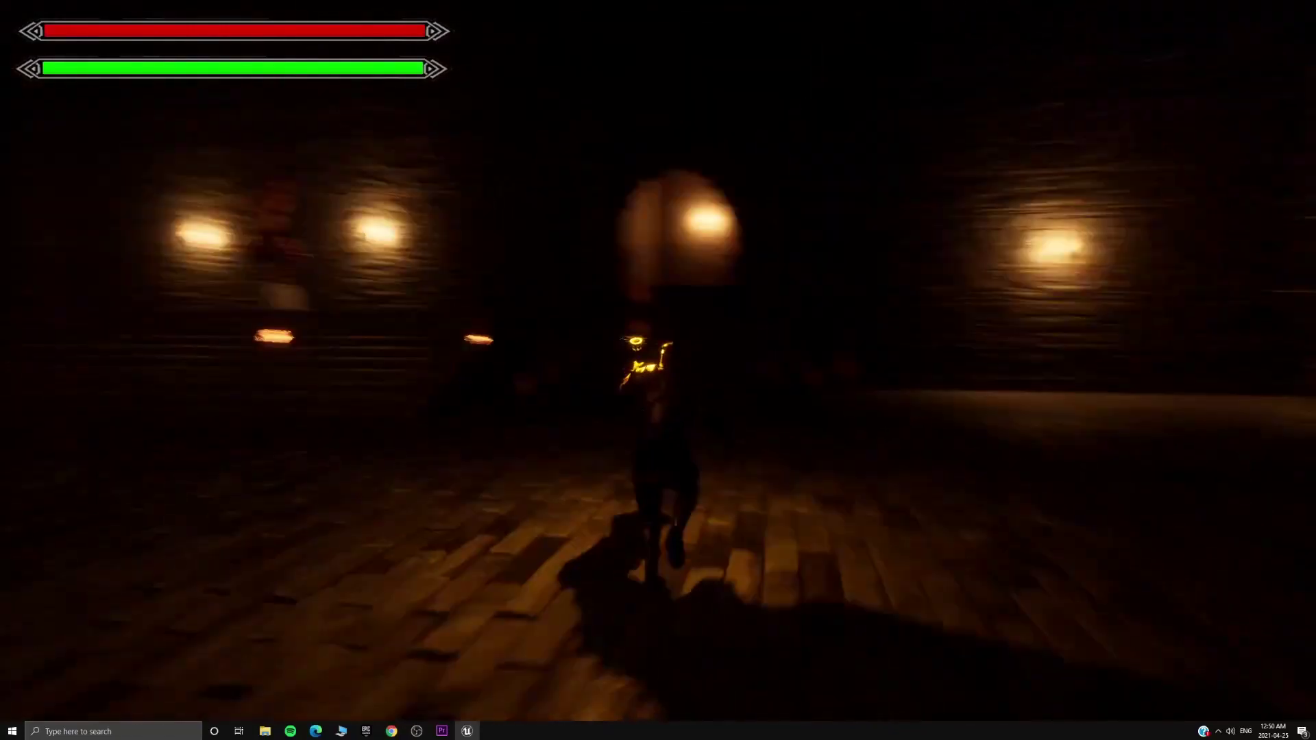
pyautogui.press('w')
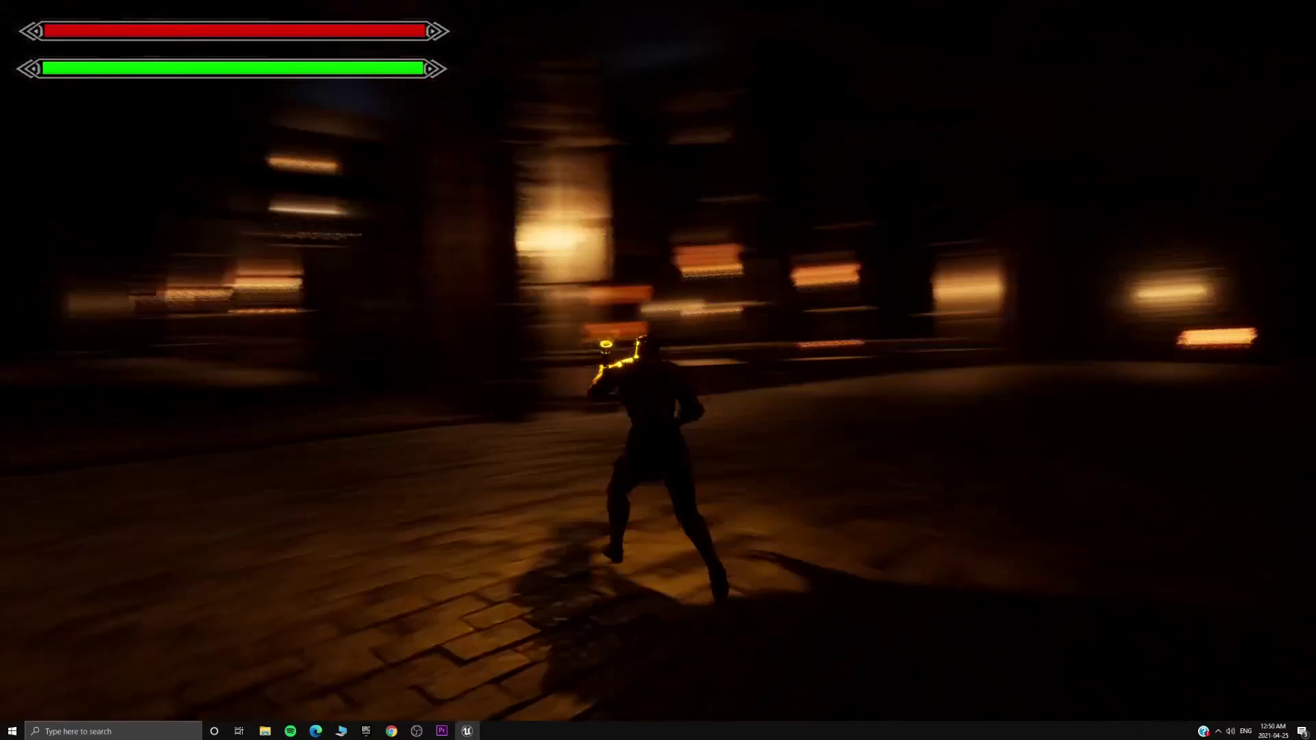
pyautogui.press('w')
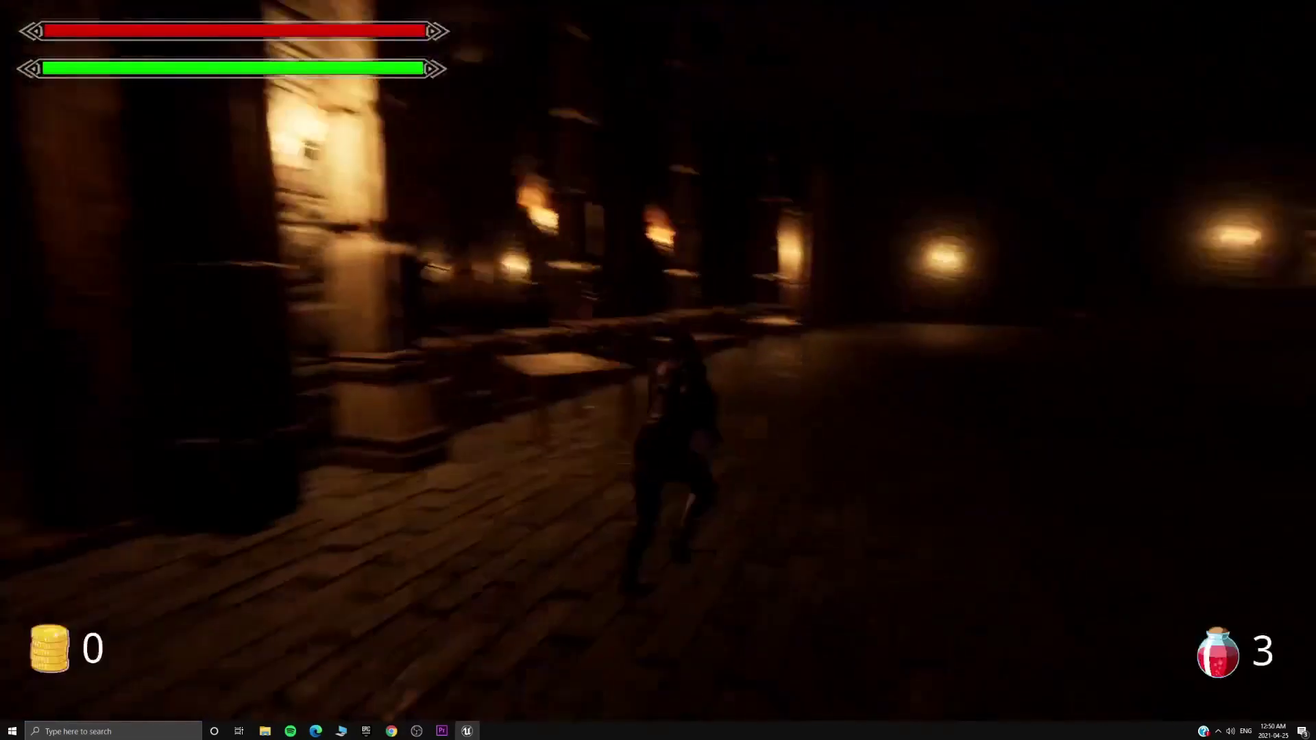
pyautogui.press('w')
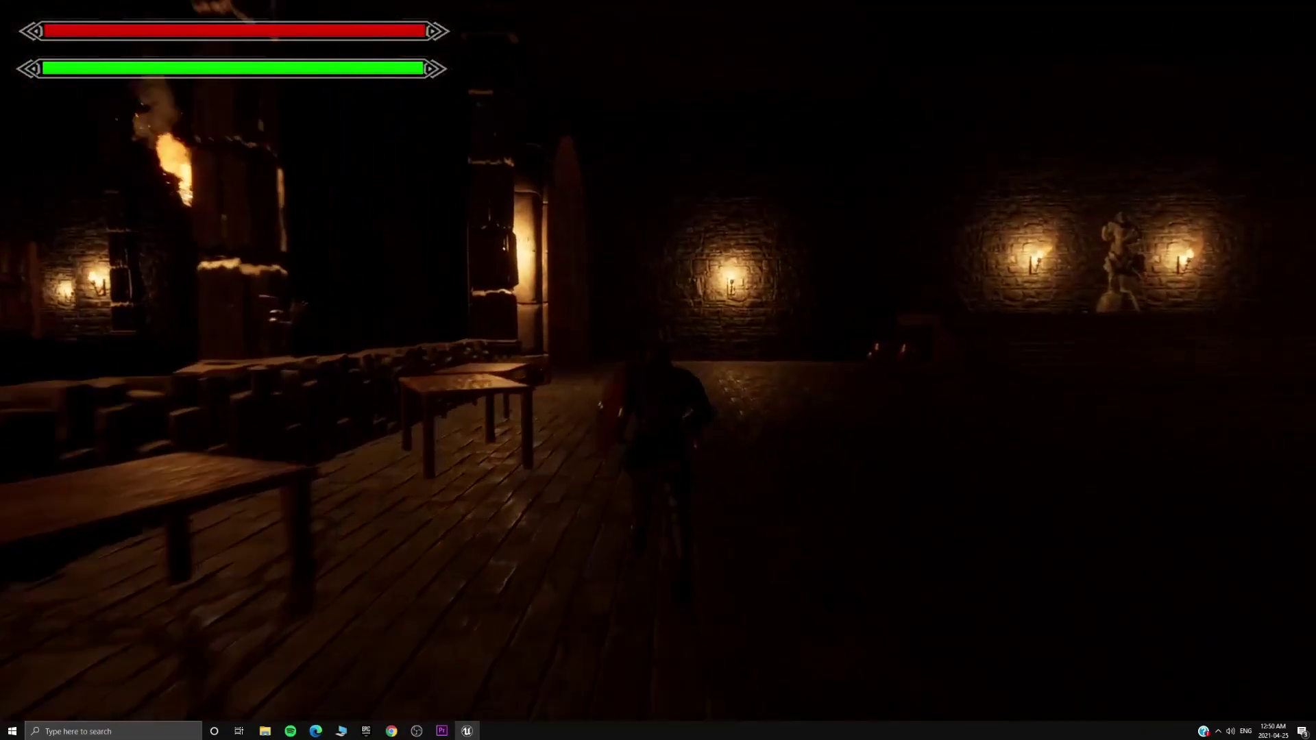
pyautogui.press('w')
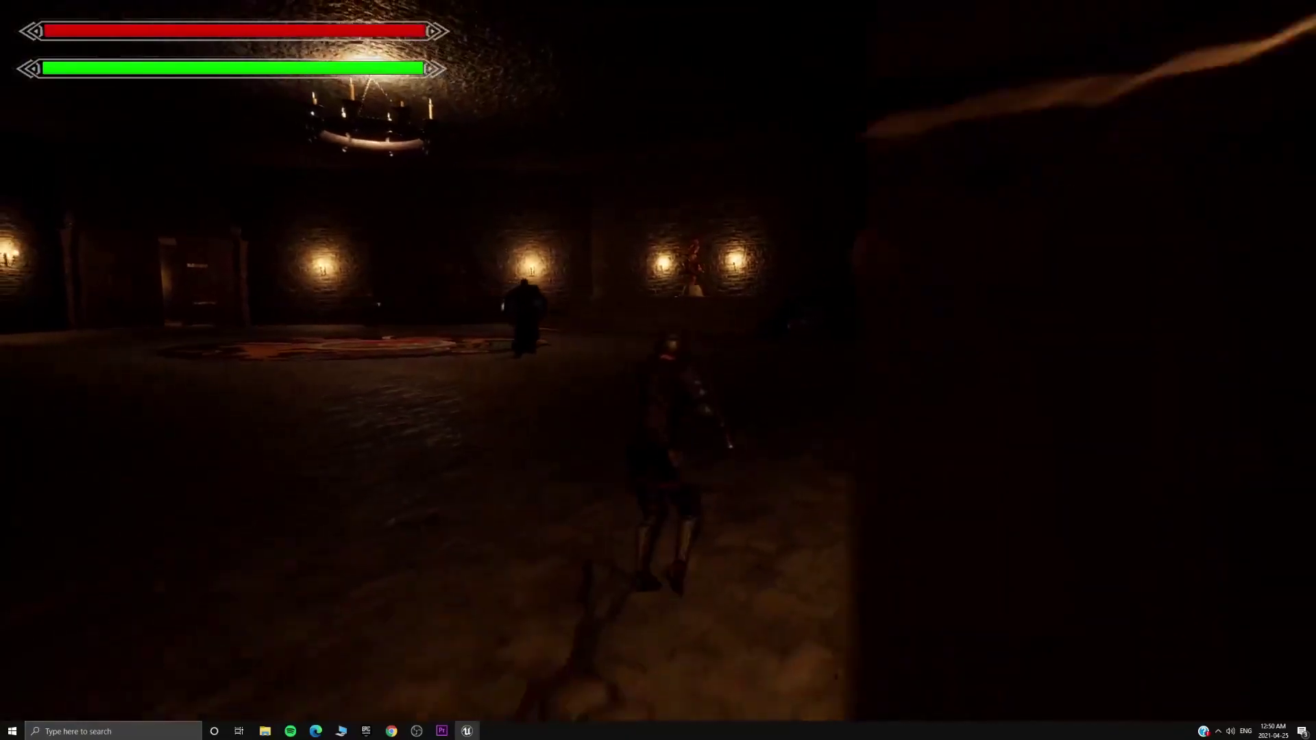
pyautogui.press('w')
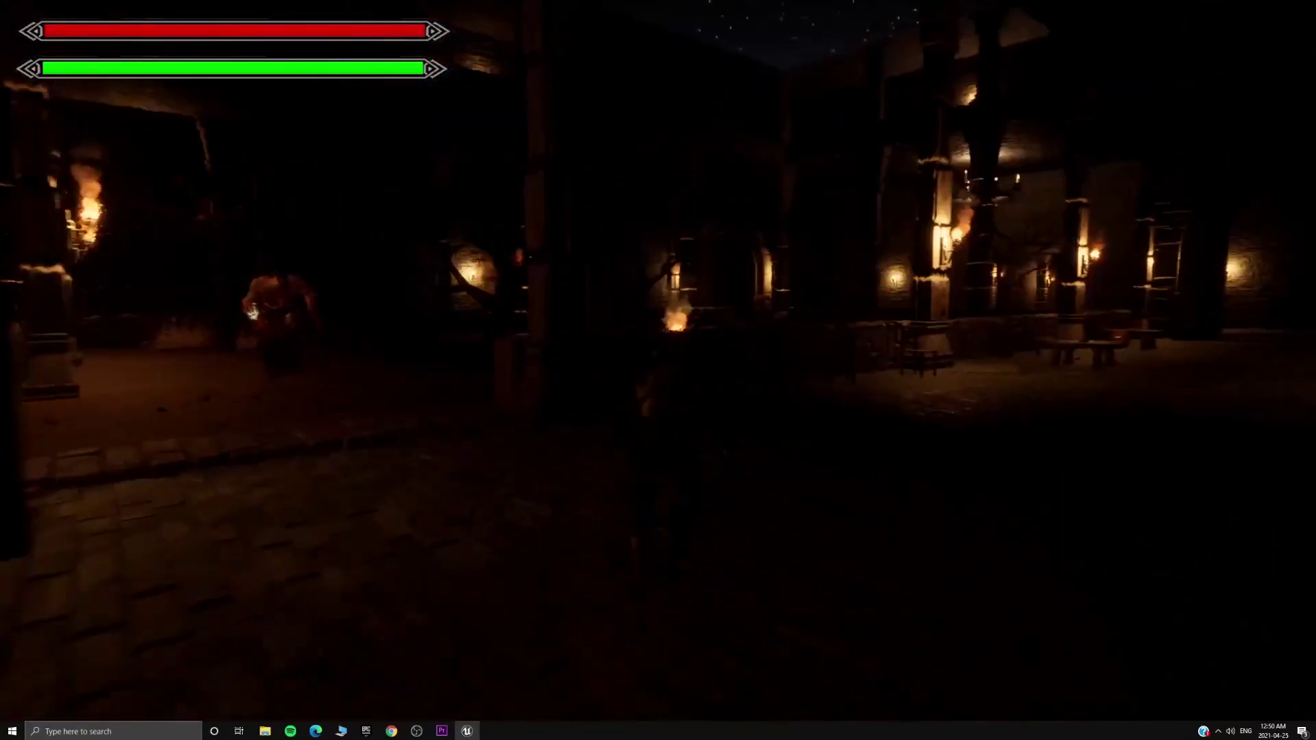
pyautogui.press('w')
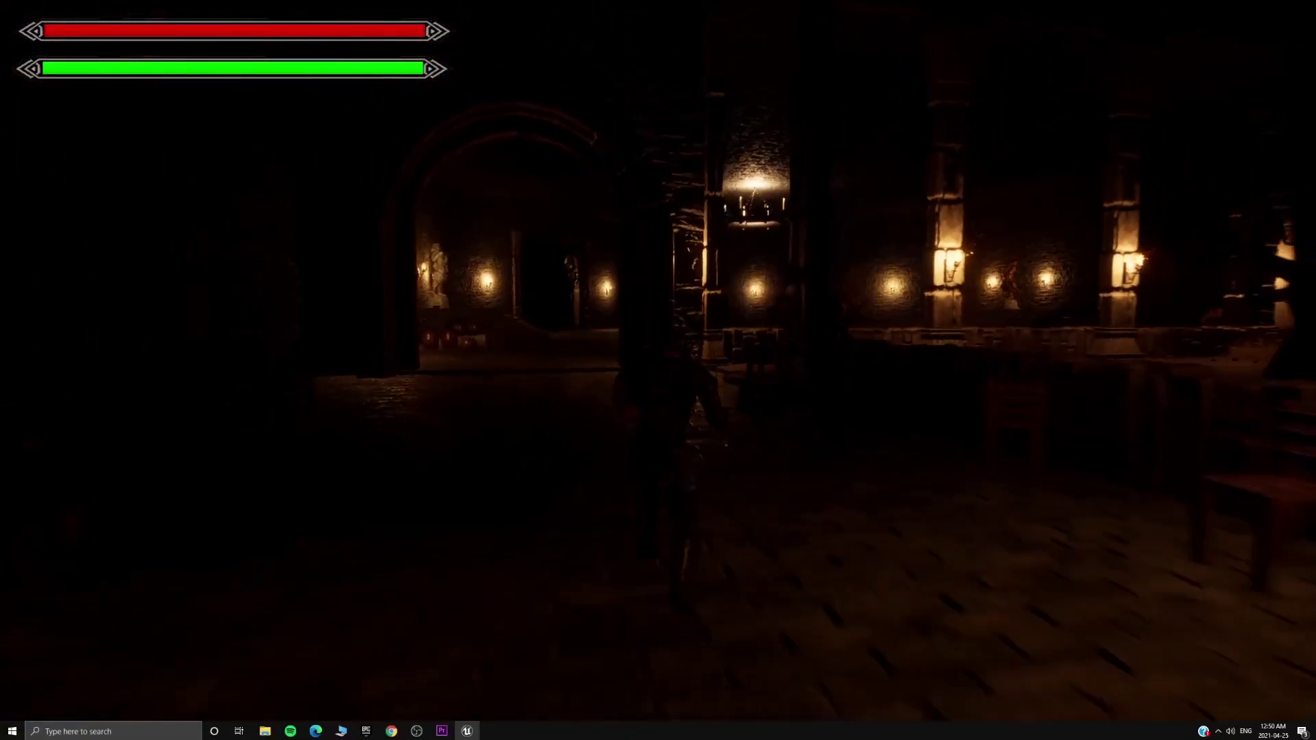
pyautogui.press('w')
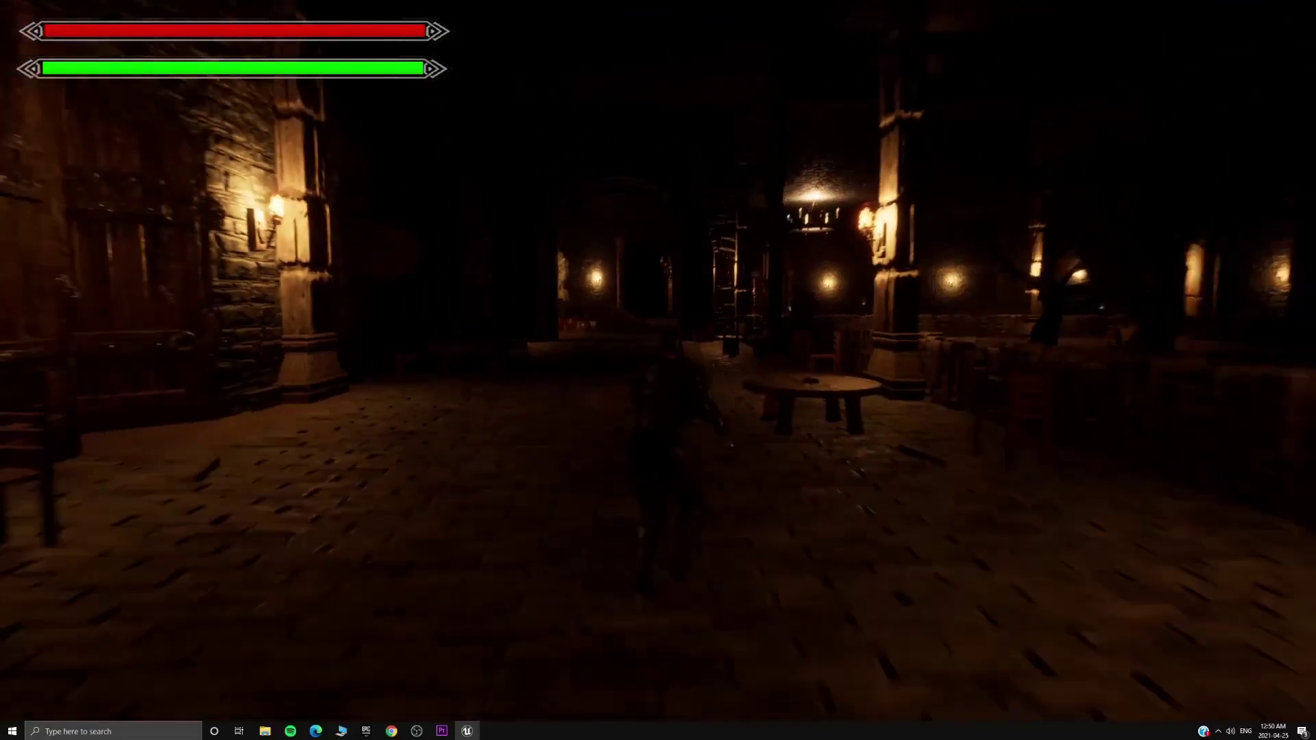
pyautogui.press('w')
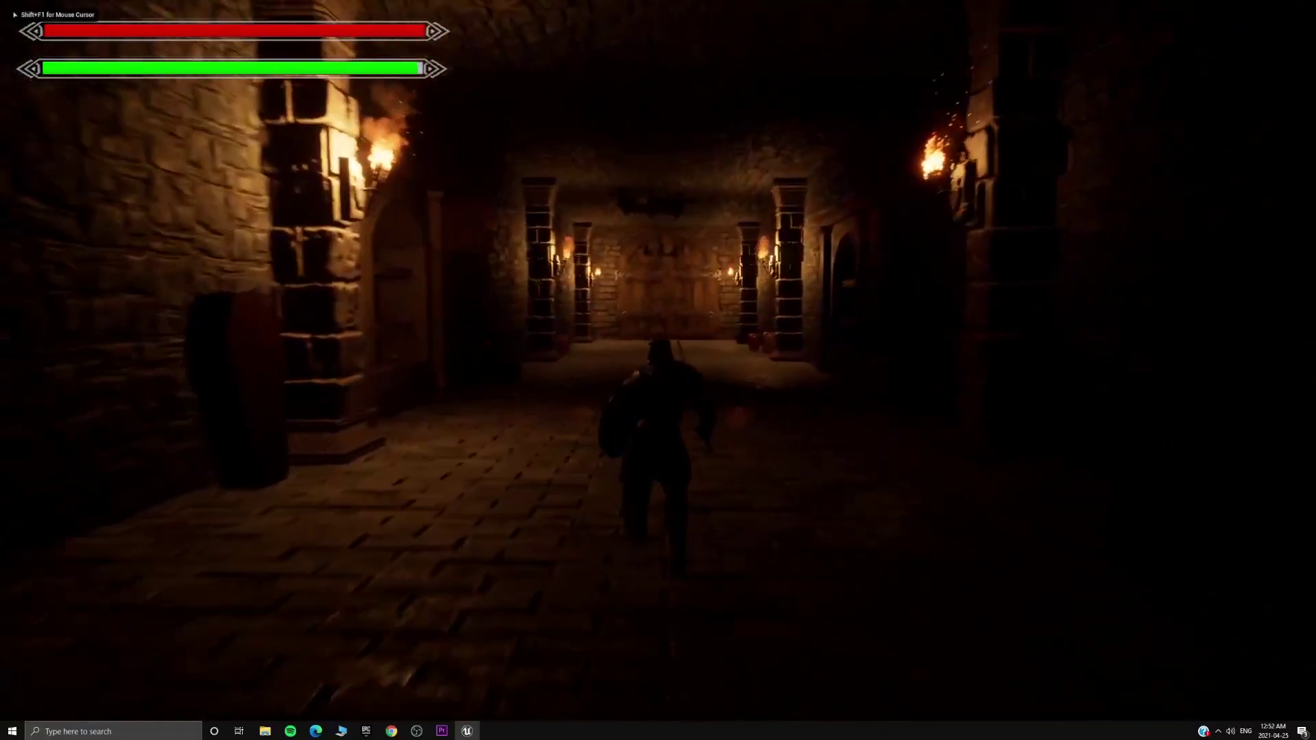
pyautogui.press('w')
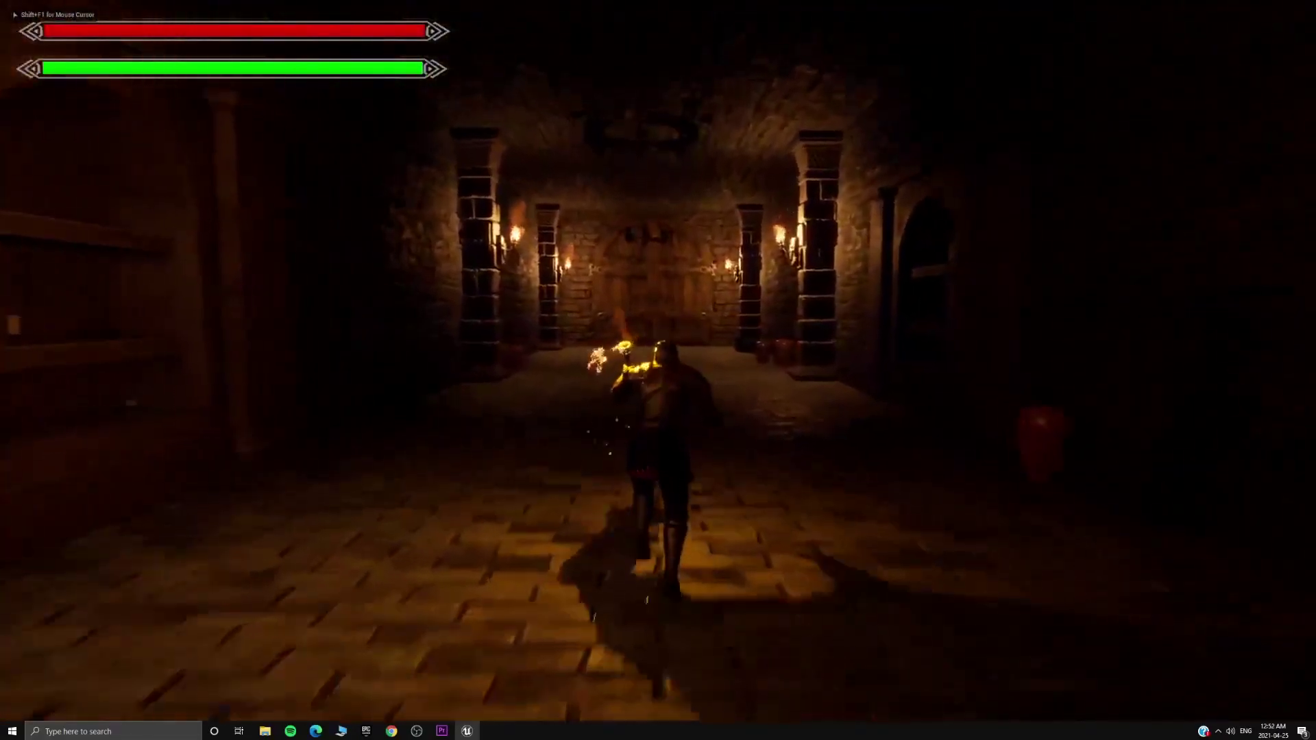
pyautogui.press('w')
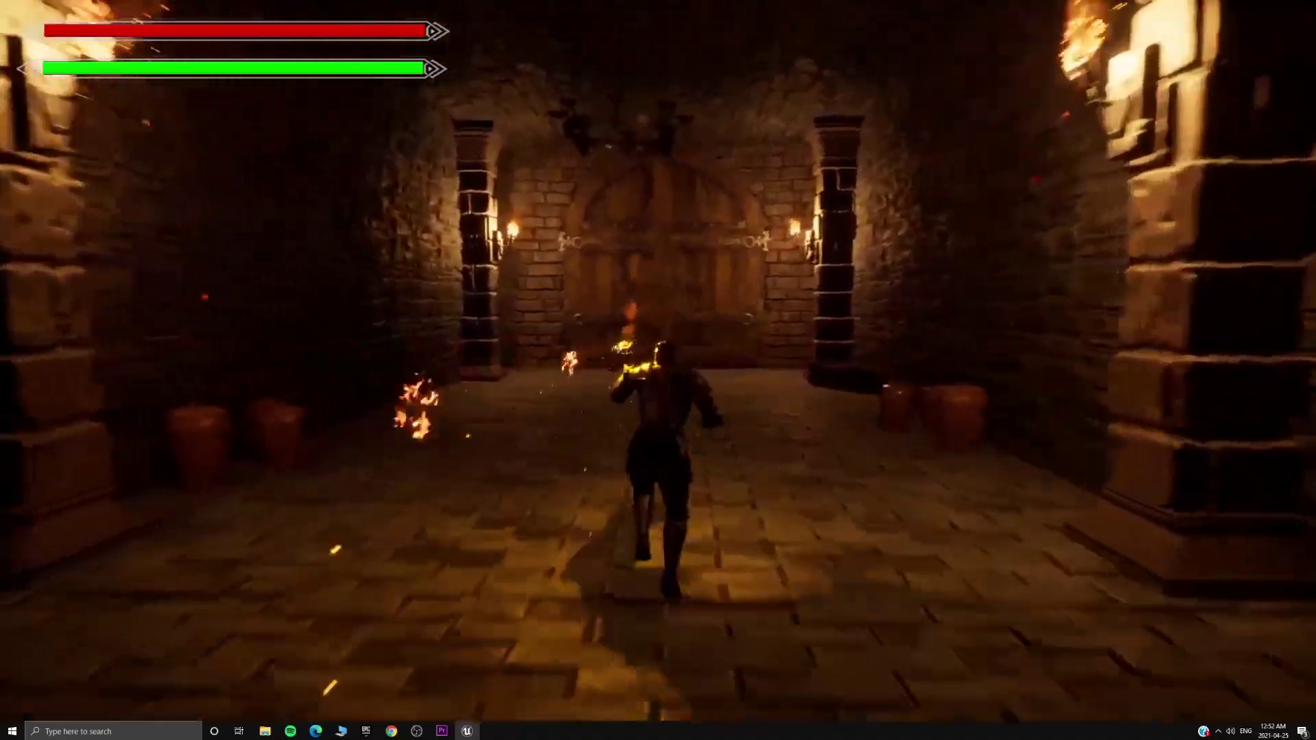
pyautogui.press('w')
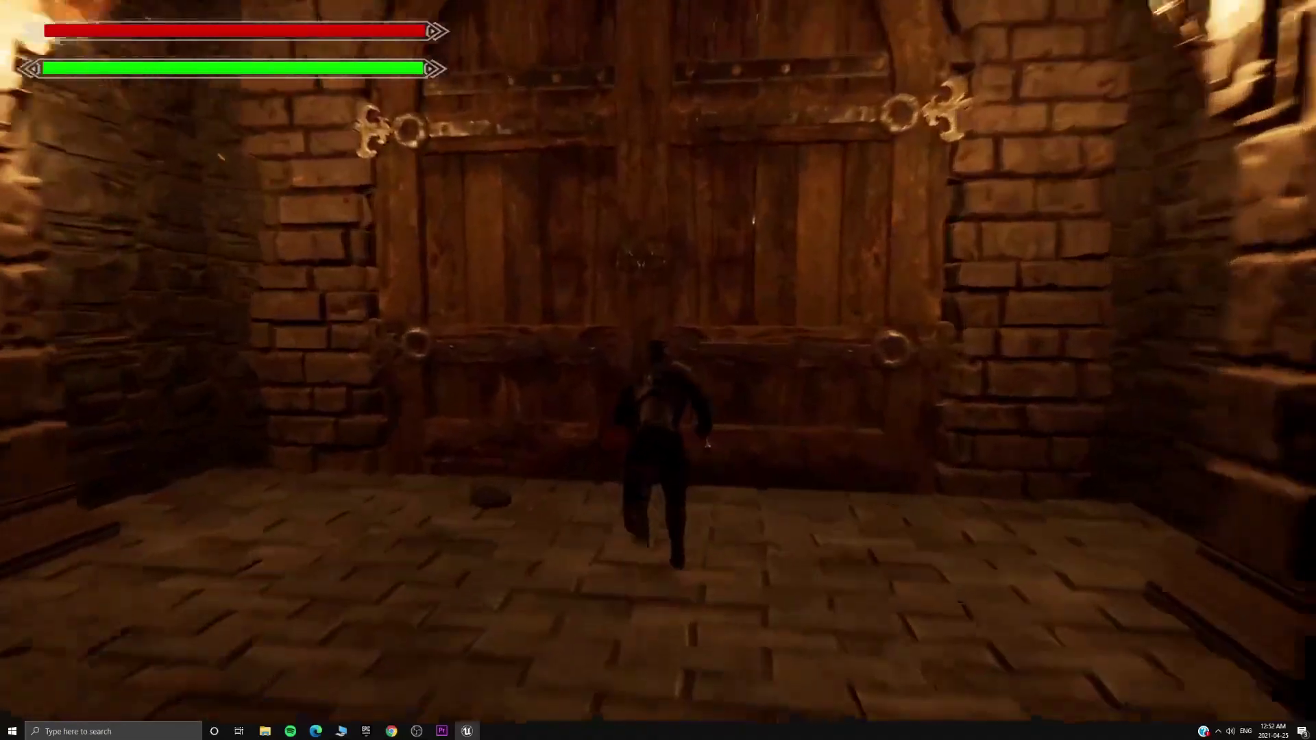
pyautogui.press('w')
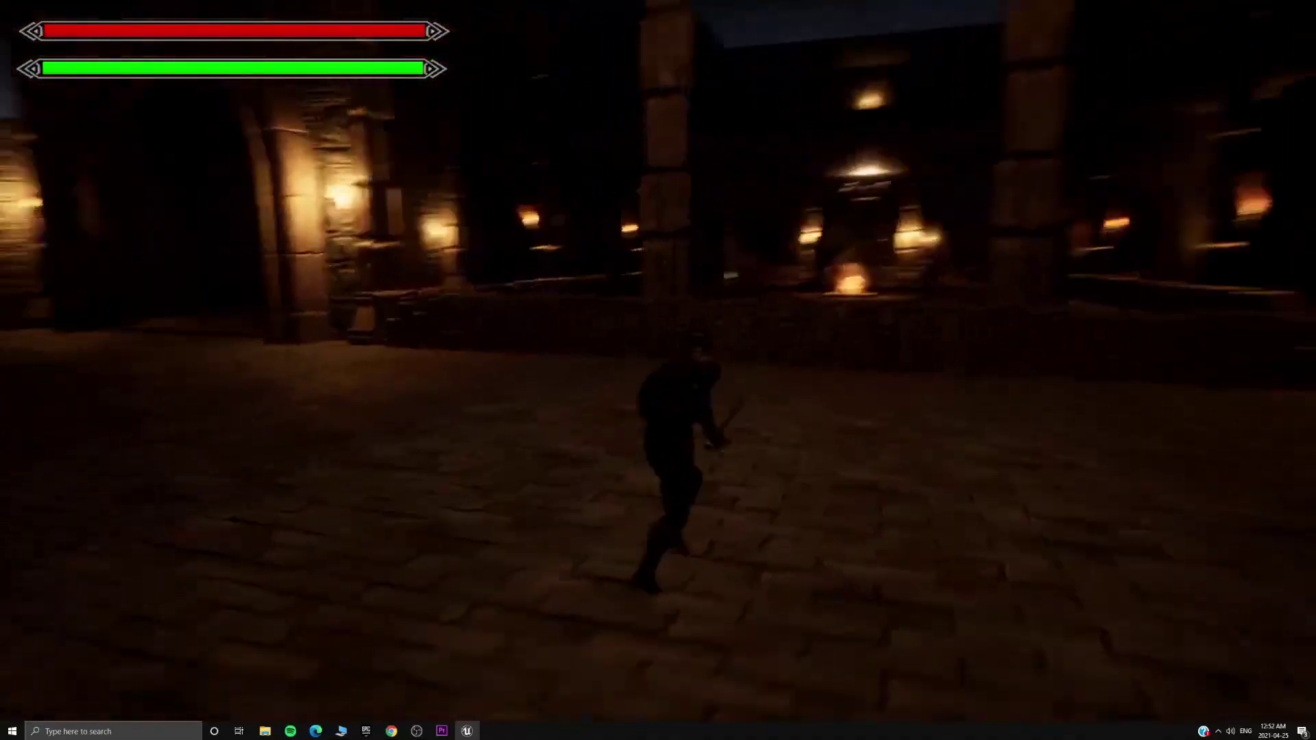
pyautogui.press('w')
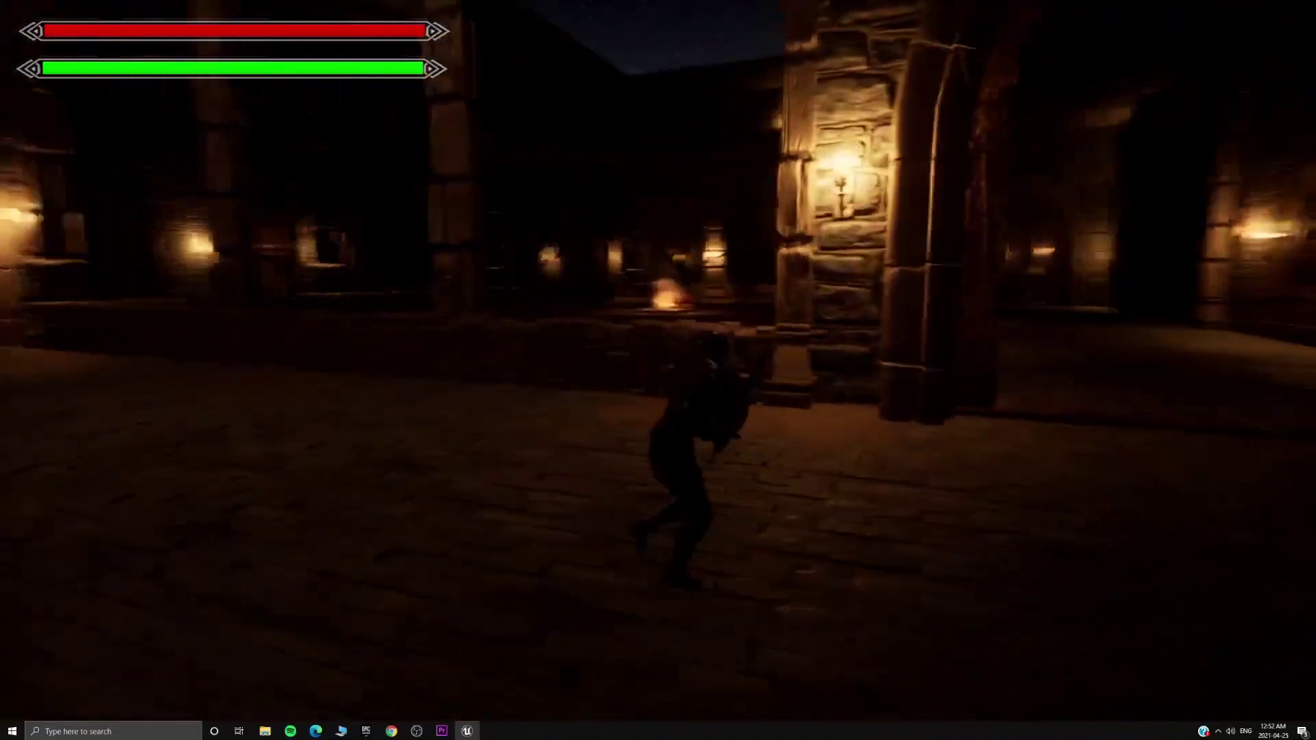
pyautogui.press('w')
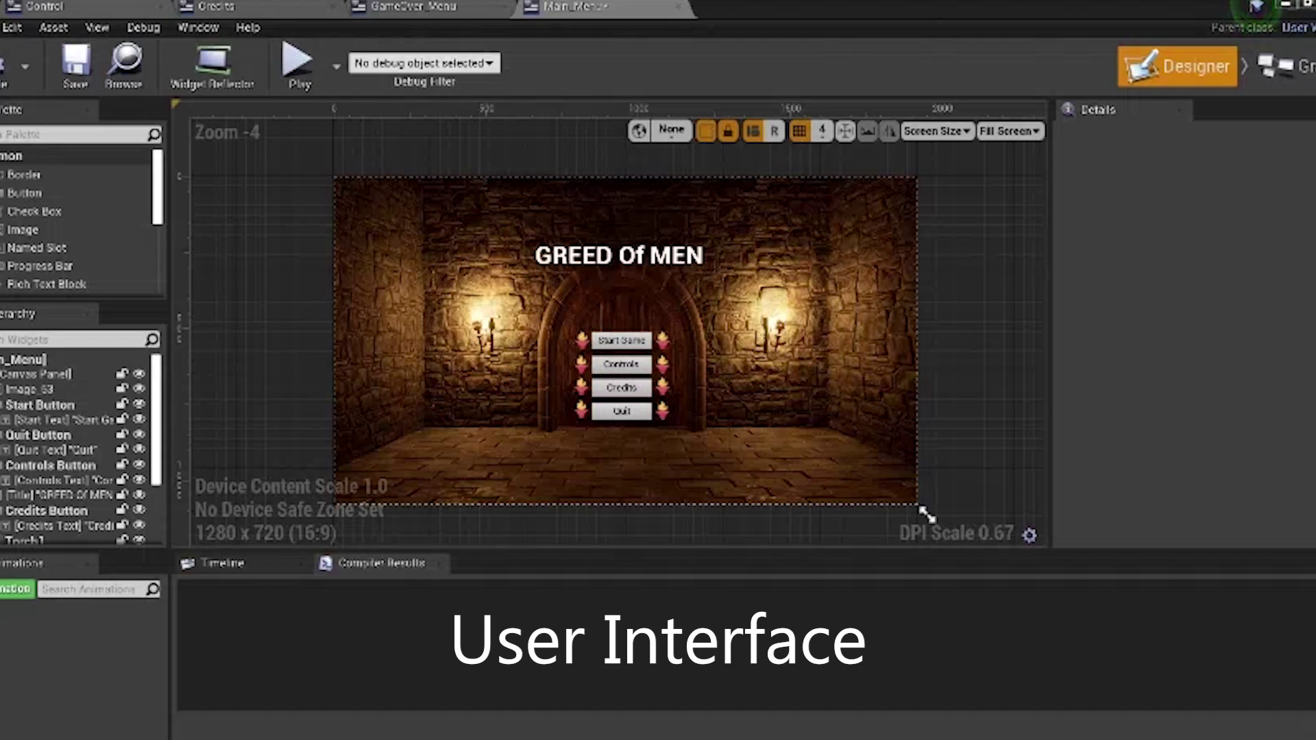
# Examine the Main_Menu widget's event graph, covering the click events of the quit, controls and credits buttons.
pyautogui.click(1280, 67)
pyautogui.moveTo(996, 299); pyautogui.dragTo(880, 198, button='right')
pyautogui.scroll(2, 916, 282)
pyautogui.scroll(-2, 906, 255)
pyautogui.scroll(2, 895, 220)
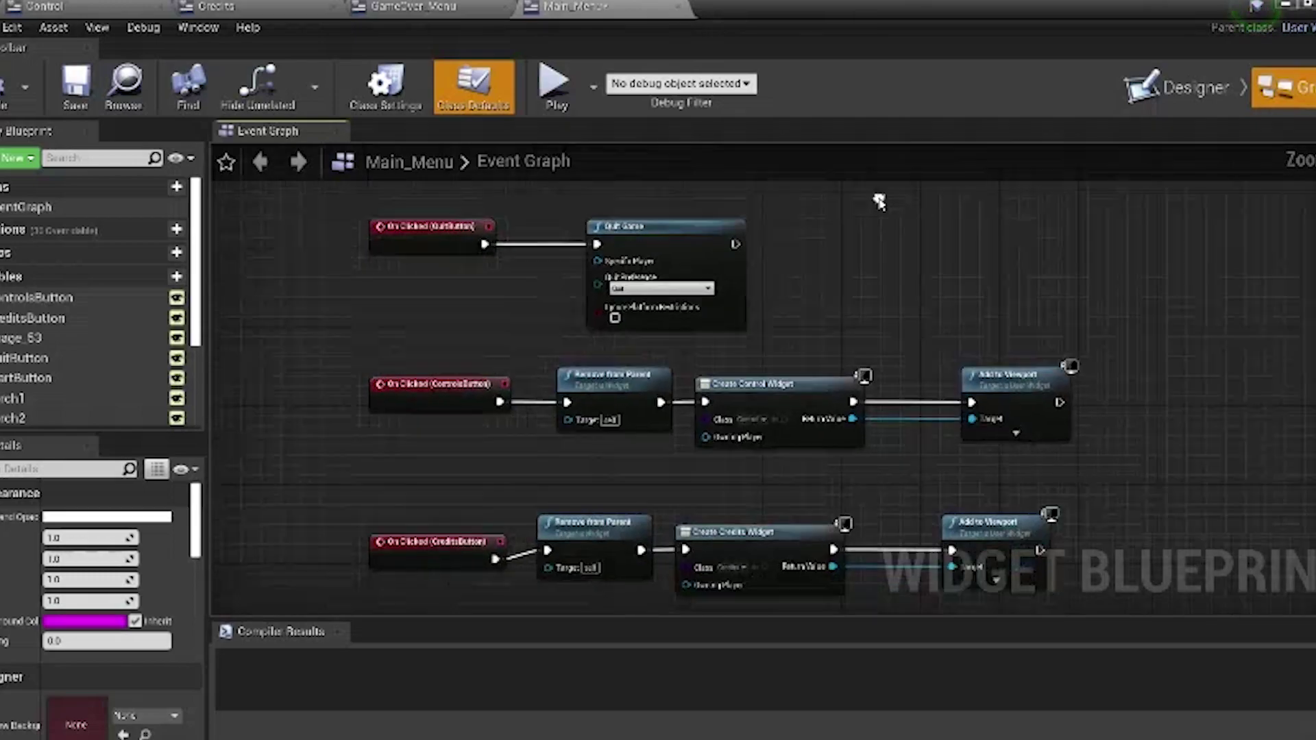
# Examine the start, quit, controls and credits button click events and their widget-creation nodes in the Main_Menu event graph.
pyautogui.moveTo(897, 259); pyautogui.dragTo(846, 208, button='right')
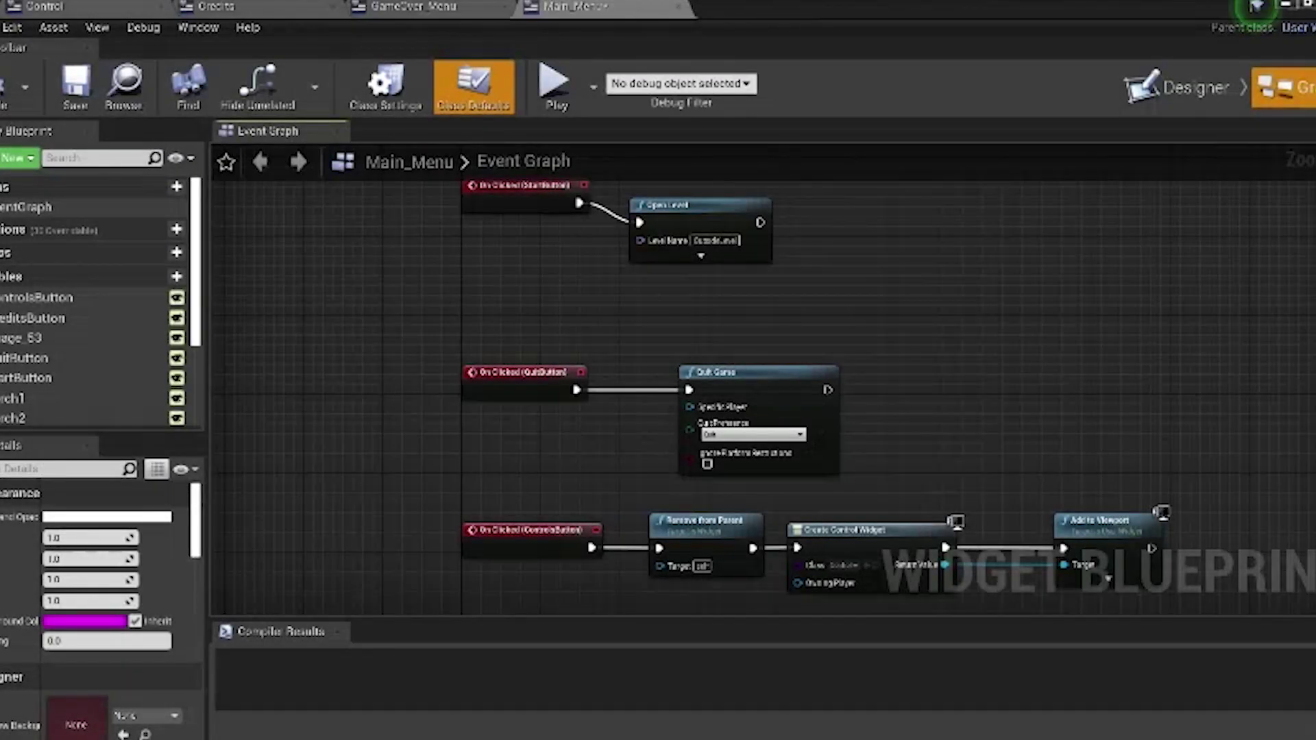
pyautogui.moveTo(1029, 366); pyautogui.dragTo(1001, 258, button='right')
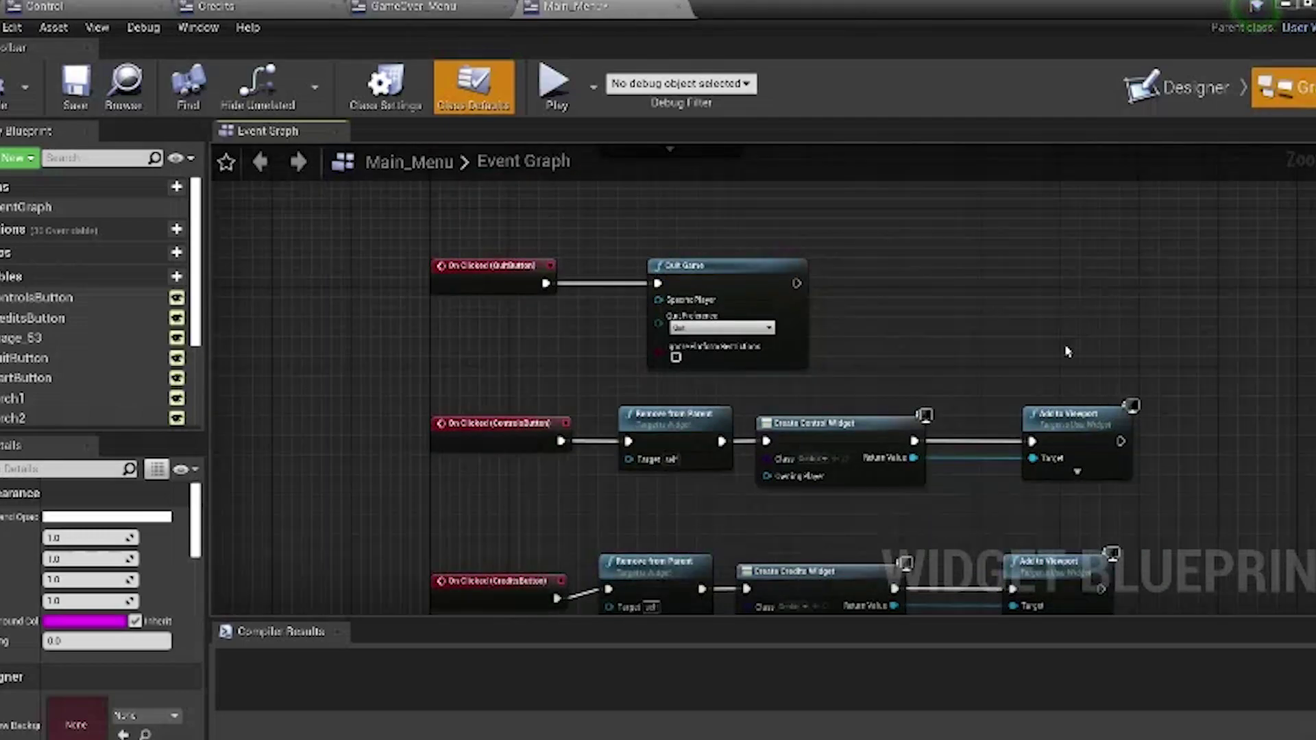
pyautogui.moveTo(1063, 347); pyautogui.dragTo(1047, 292, button='right')
pyautogui.moveTo(566, 459); pyautogui.dragTo(493, 400, button='right')
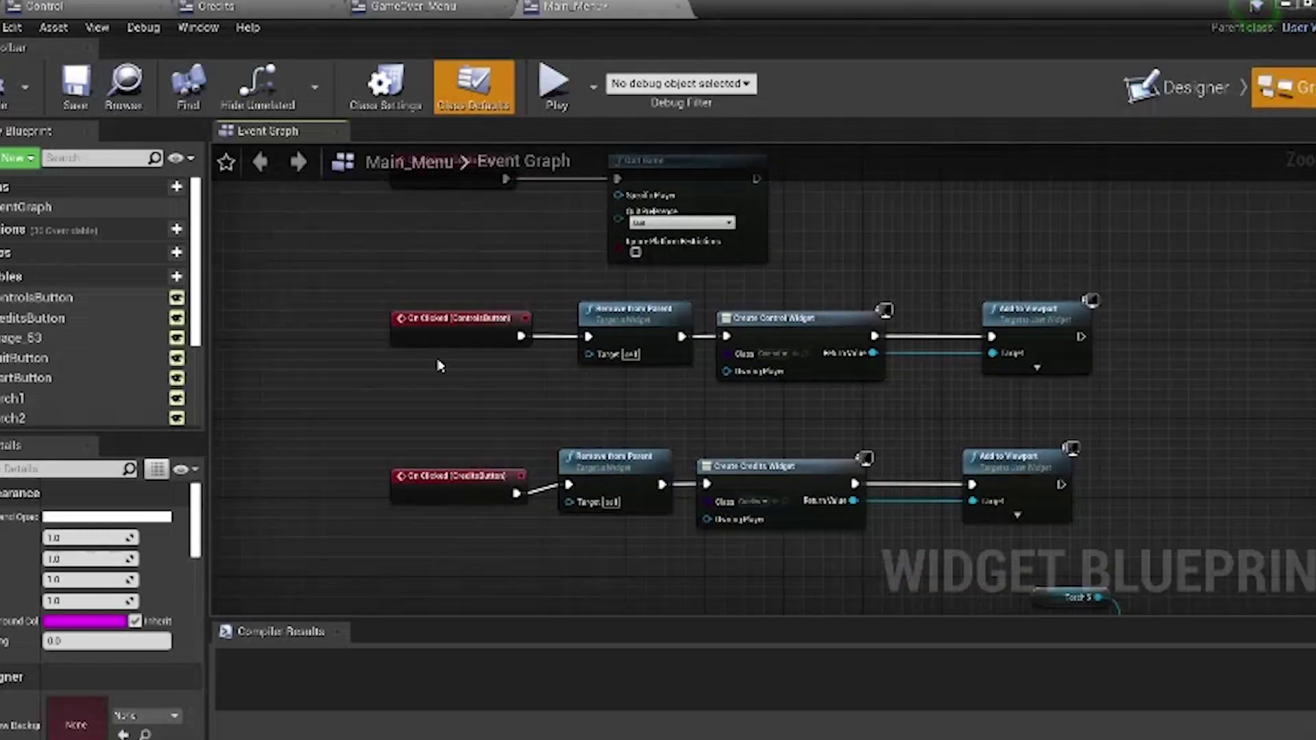
pyautogui.moveTo(641, 410); pyautogui.dragTo(590, 382, button='right')
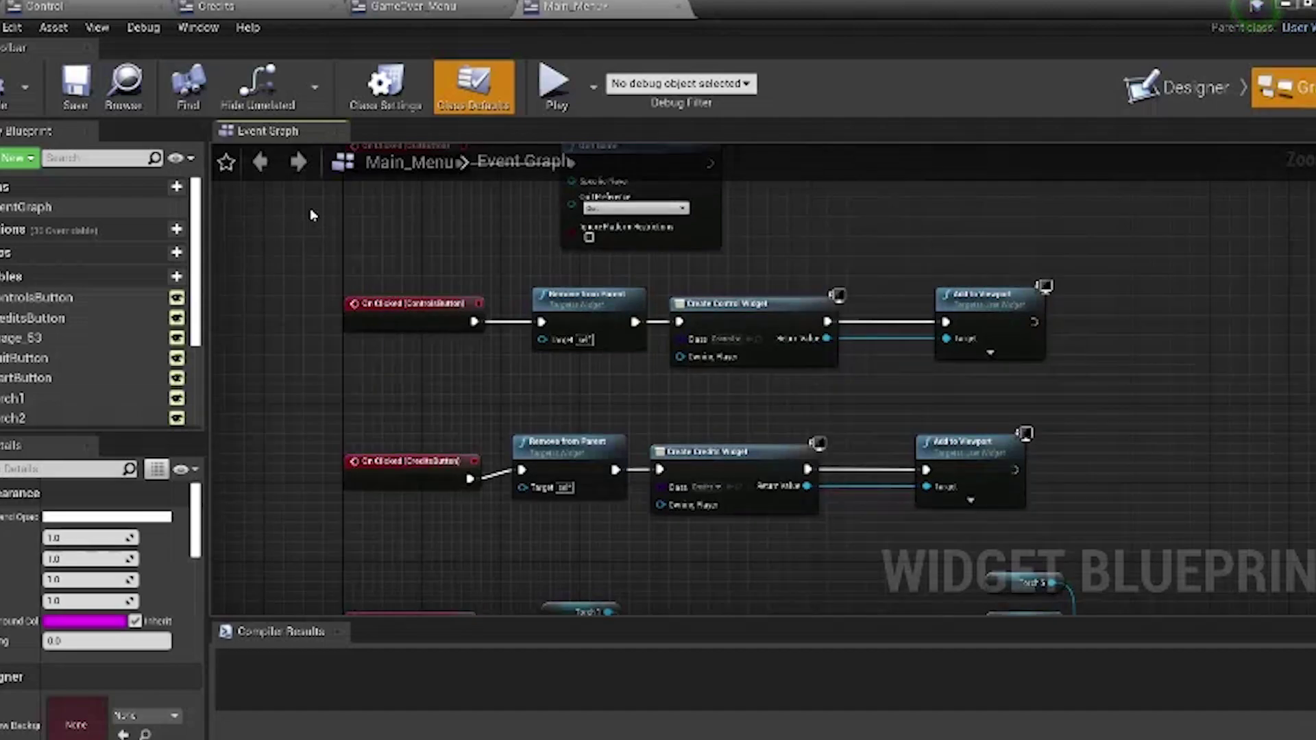
# Open the Control widget and review its layout of movement, camera, attack, potion, torch, sprint, dodge and interact bindings.
pyautogui.click(94, 3)
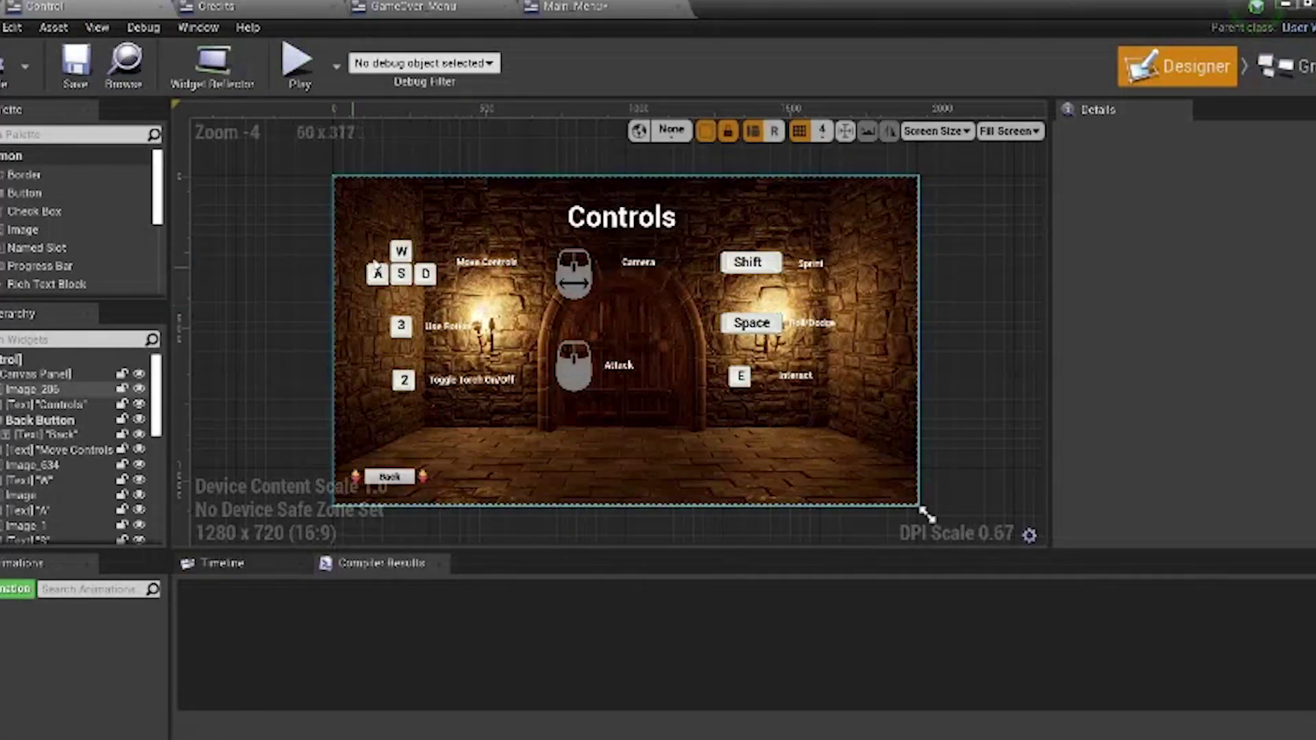
pyautogui.scroll(1, 292, 364)
pyautogui.scroll(-1, 229, 400)
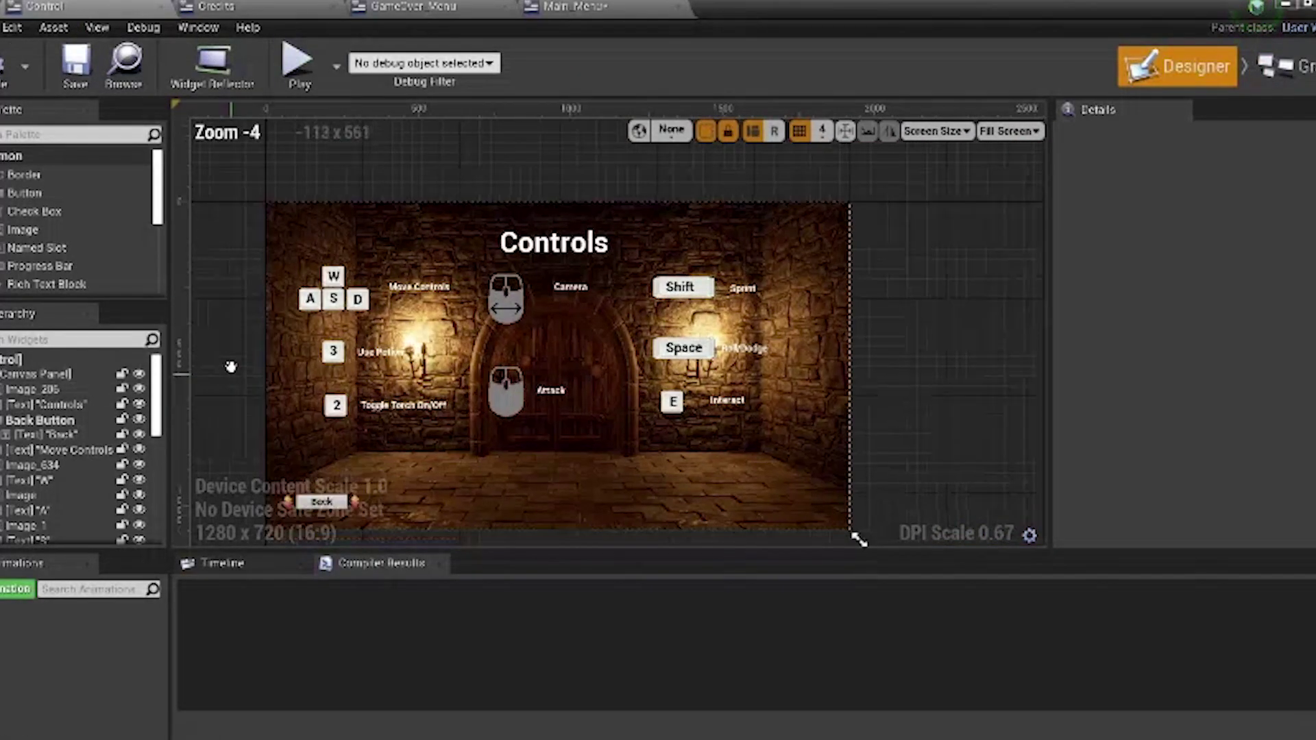
pyautogui.moveTo(734, 218); pyautogui.dragTo(810, 206, button='right')
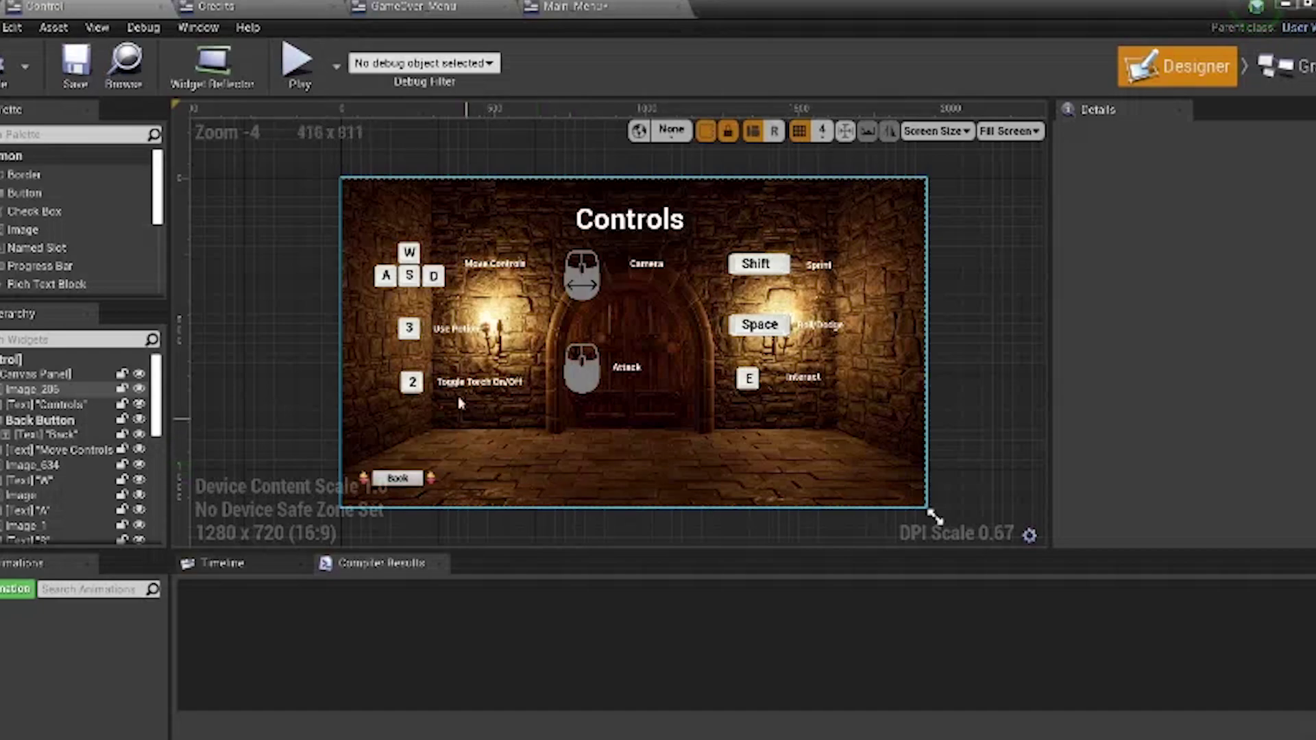
# Check the Main_Menu event graph again and review the Credits widget's layout of team roles, social links and Back button.
pyautogui.click(570, 7)
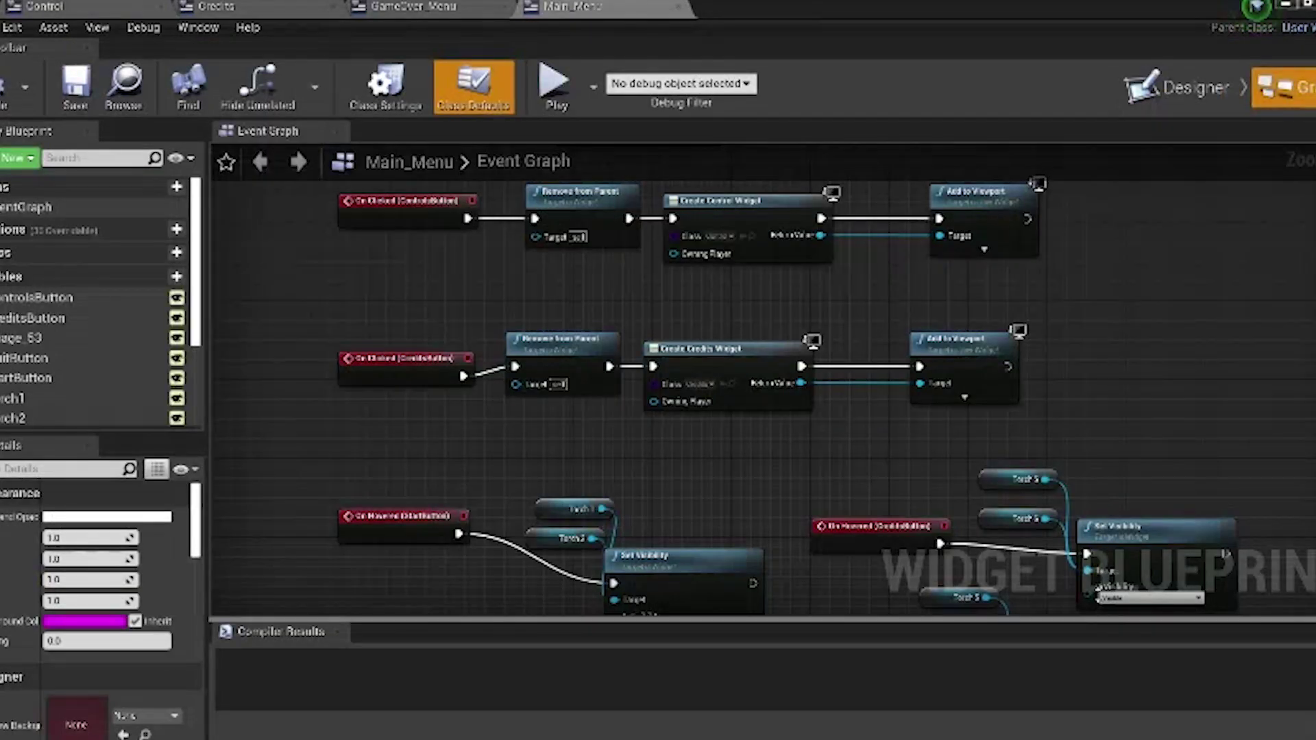
pyautogui.click(230, 4)
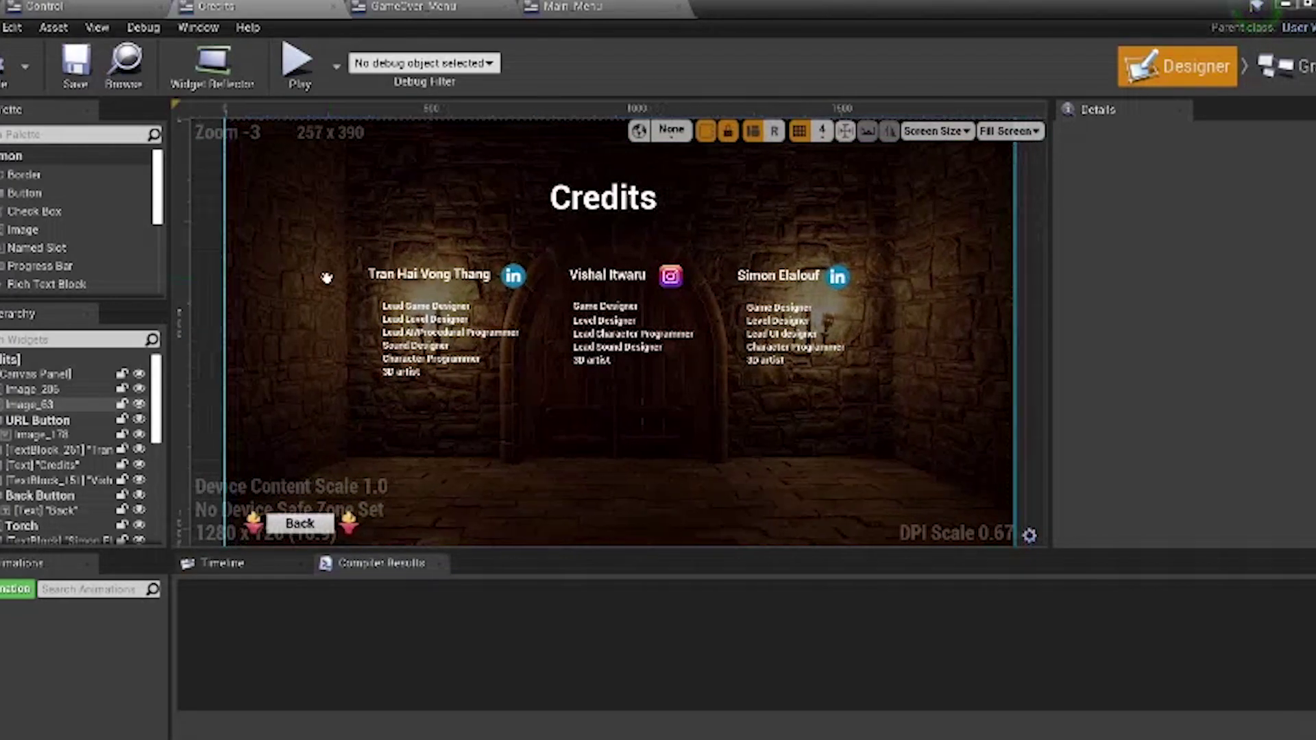
pyautogui.moveTo(522, 446)
pyautogui.mouseDown(button='right')
pyautogui.moveTo(564, 446)
pyautogui.moveTo(499, 413)
pyautogui.moveTo(503, 427)
pyautogui.mouseUp(button='right')
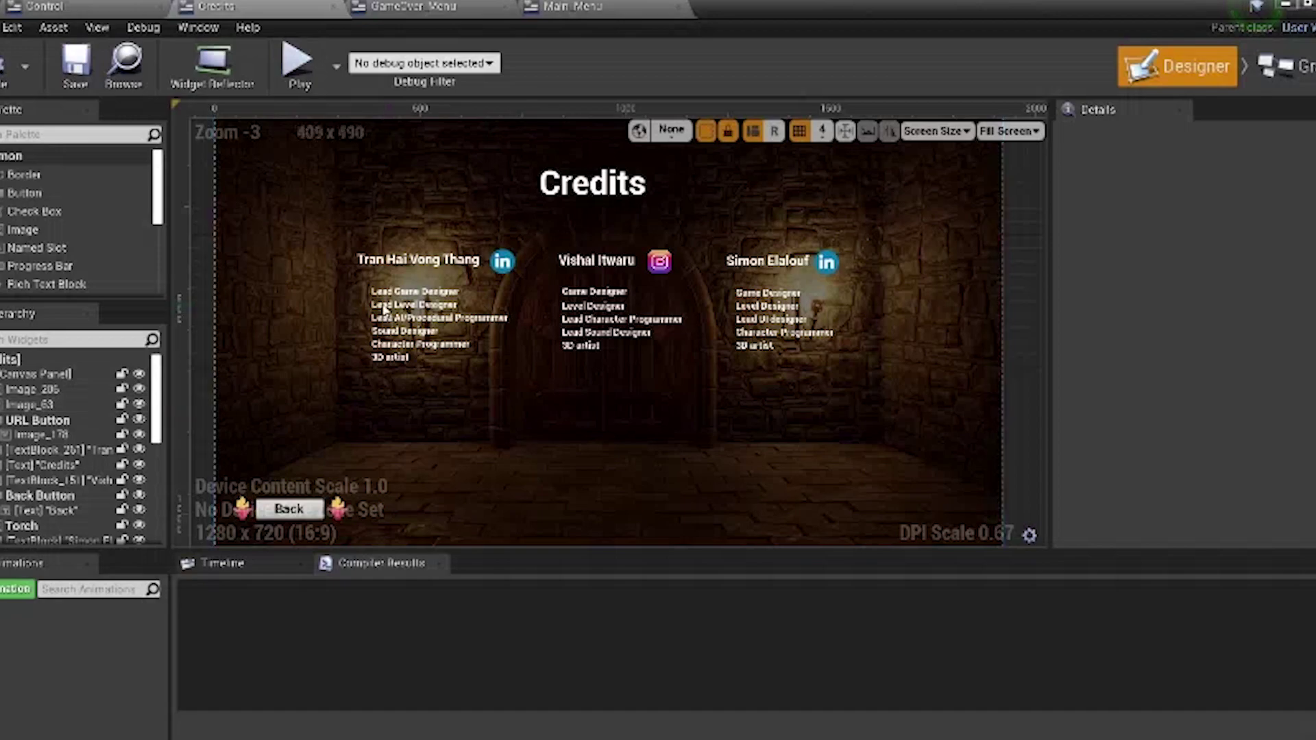
pyautogui.moveTo(719, 393); pyautogui.dragTo(685, 420, button='right')
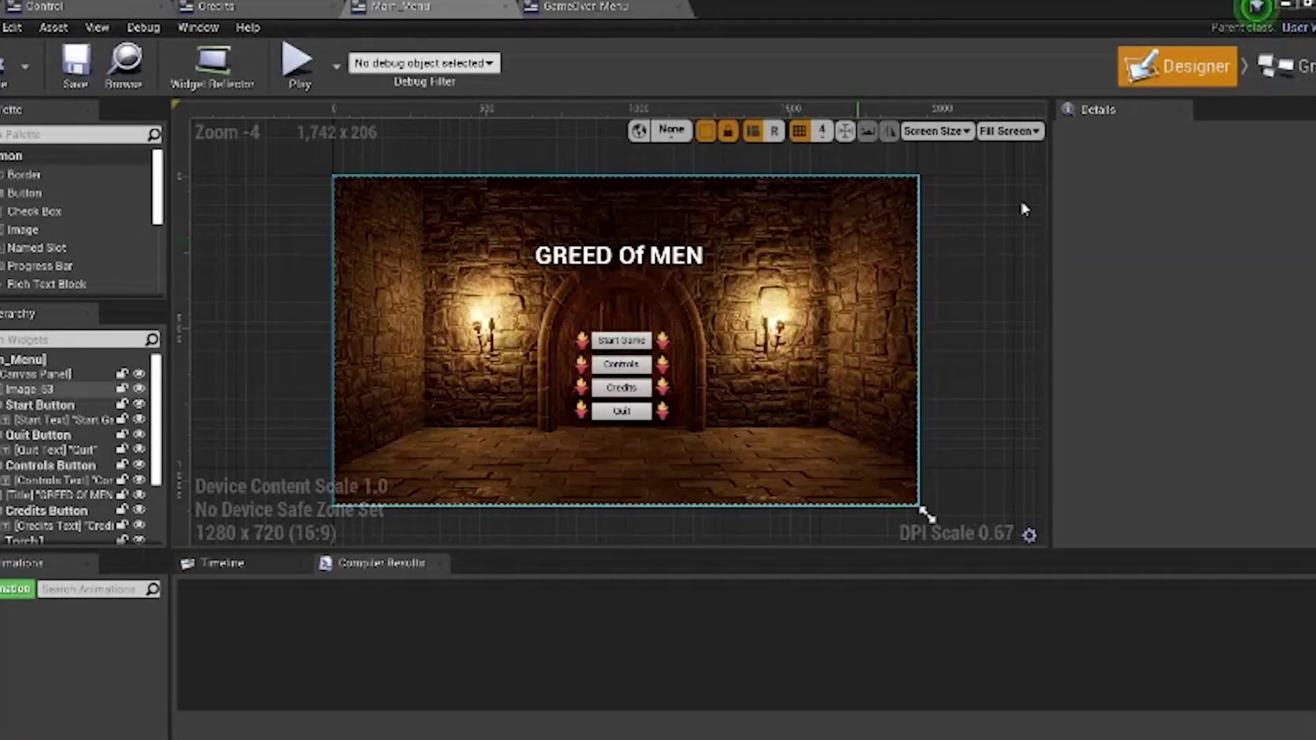
# Examine the hover events that toggle torch visibility in the Main_Menu graph and the quit and menu button events in the GameOver_Menu graph.
pyautogui.click(1289, 68)
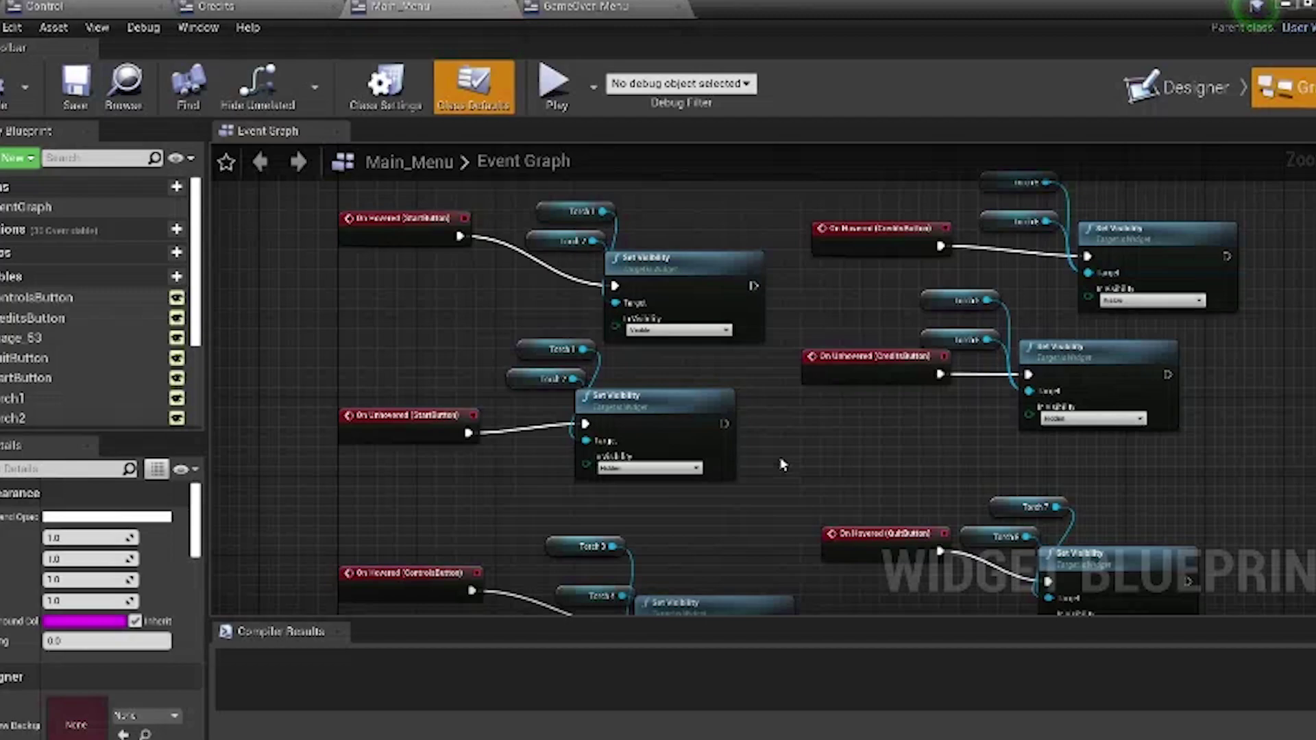
pyautogui.moveTo(336, 312); pyautogui.dragTo(360, 330, button='right')
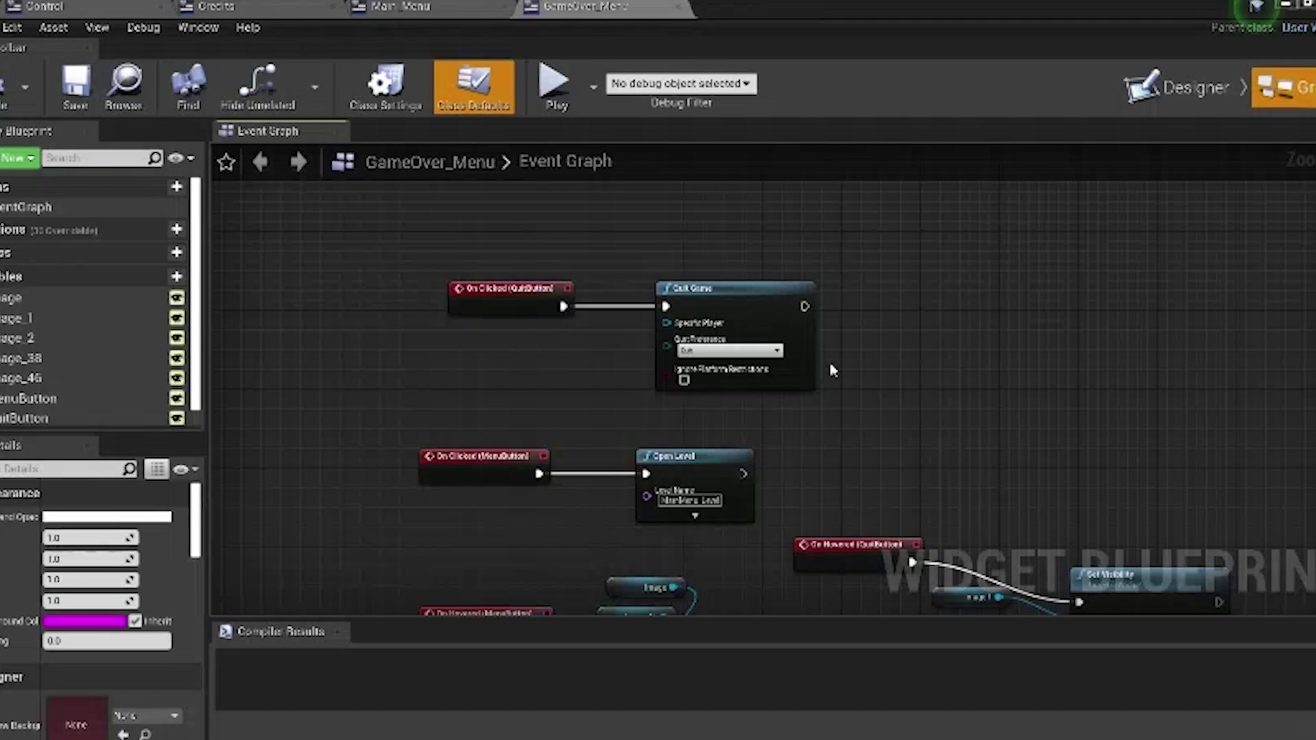
pyautogui.moveTo(831, 370); pyautogui.dragTo(908, 274, button='right')
pyautogui.moveTo(508, 433); pyautogui.dragTo(491, 406, button='right')
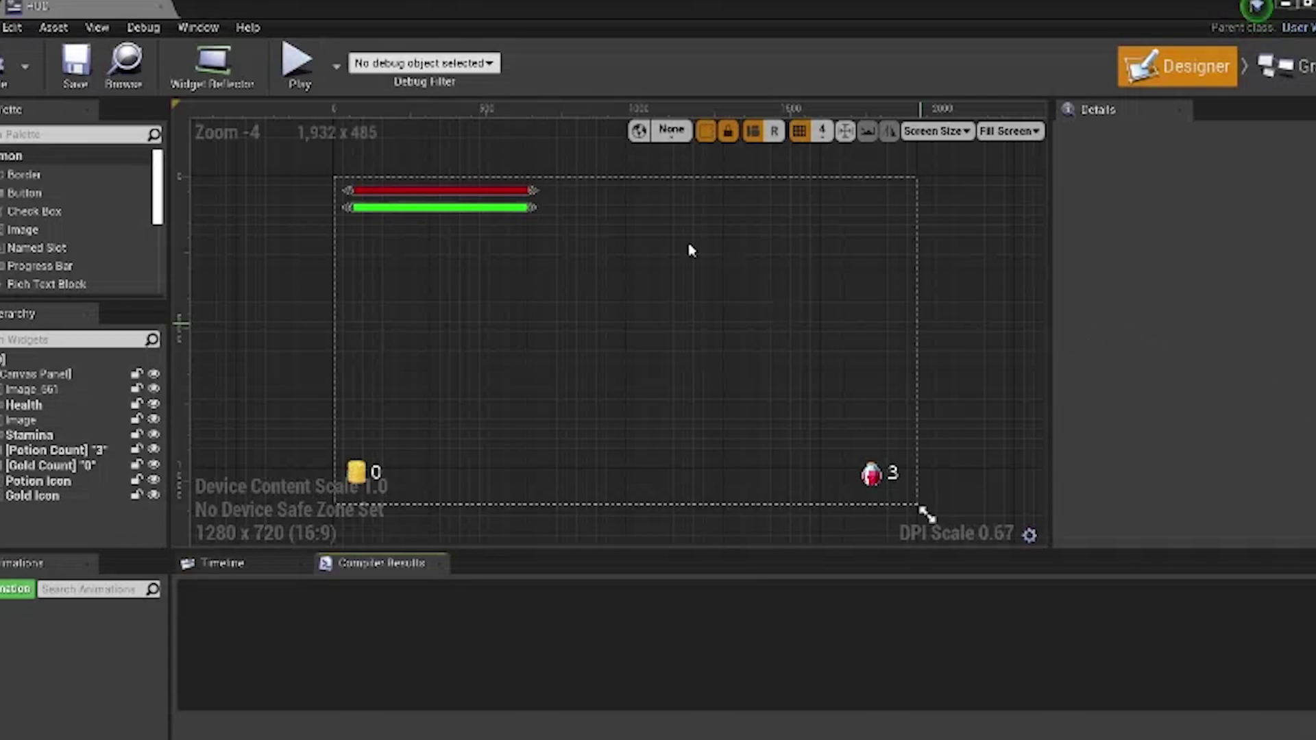
# Select the Health progress bar in the HUD widget and adjust its Percent value to demonstrate the bar's fill.
pyautogui.click(556, 201)
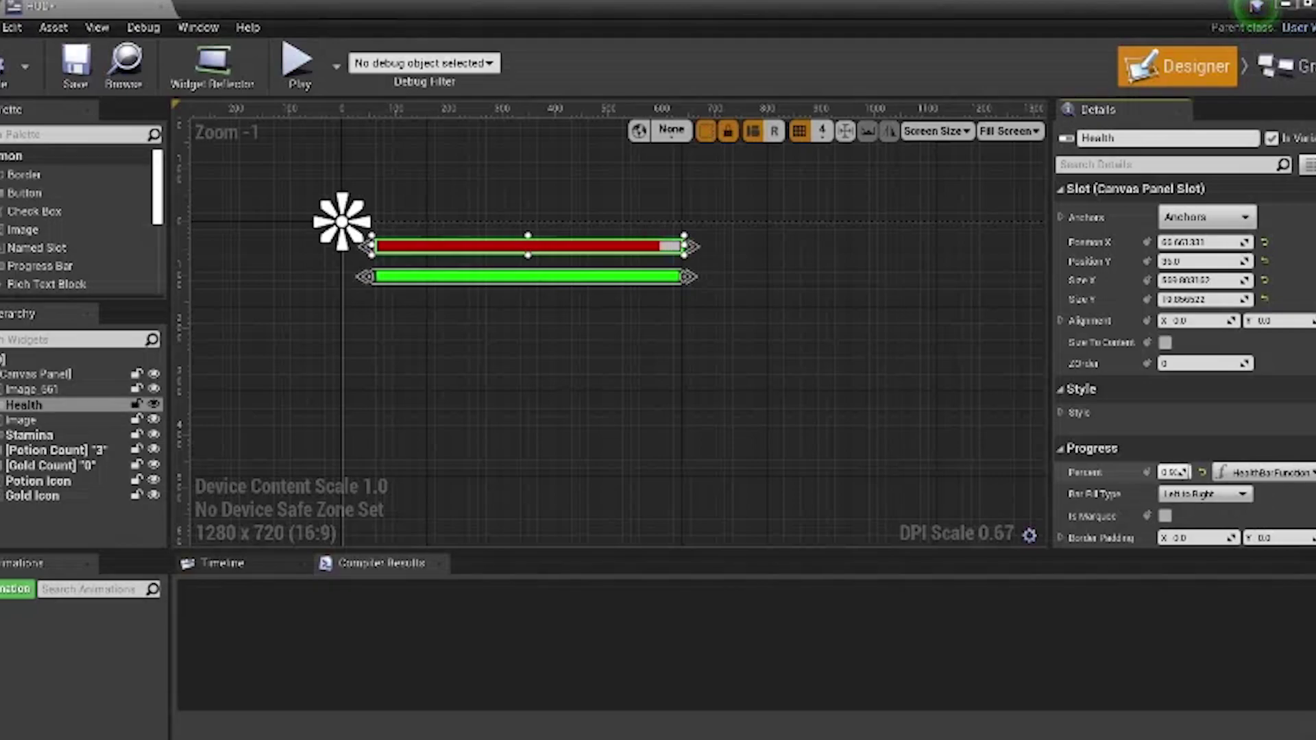
pyautogui.moveTo(1174, 472); pyautogui.dragTo(1165, 472)
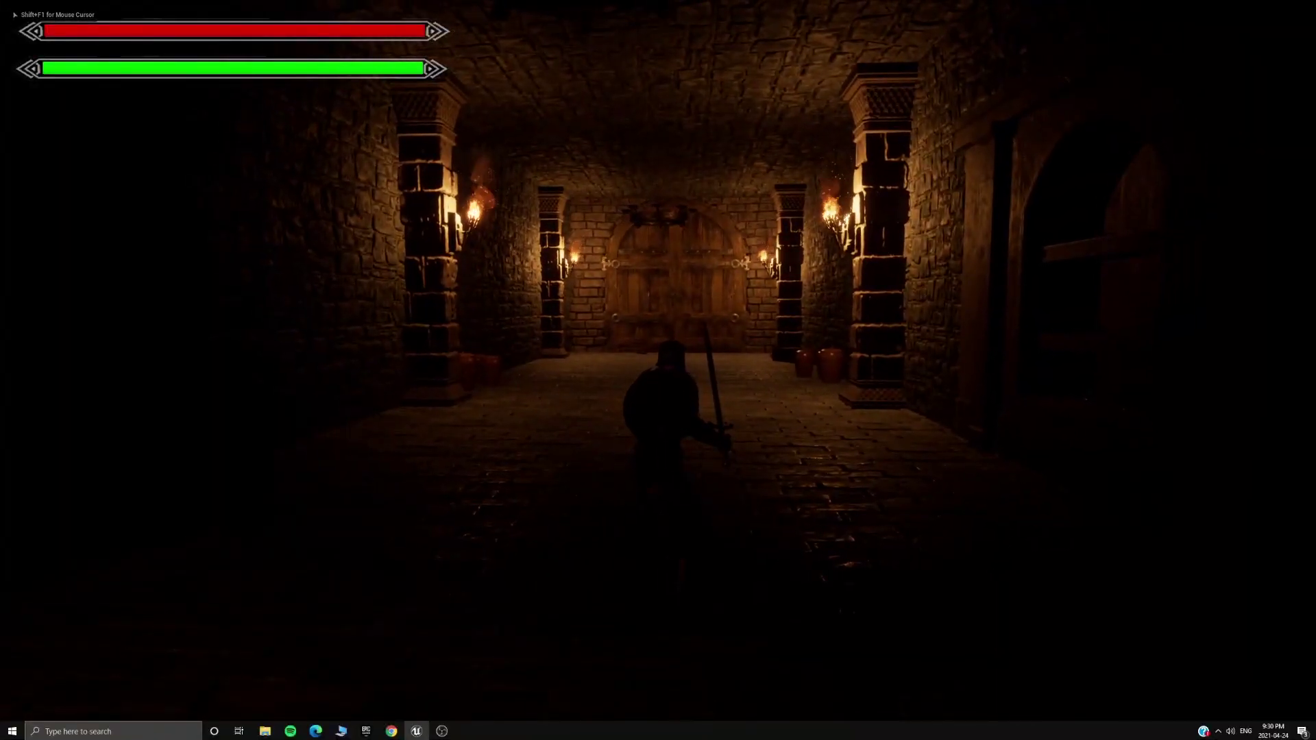
# Playtest the dungeon level by running the character along the starting corridor and opening the large wooden double door.
pyautogui.press('w')
pyautogui.press('w')
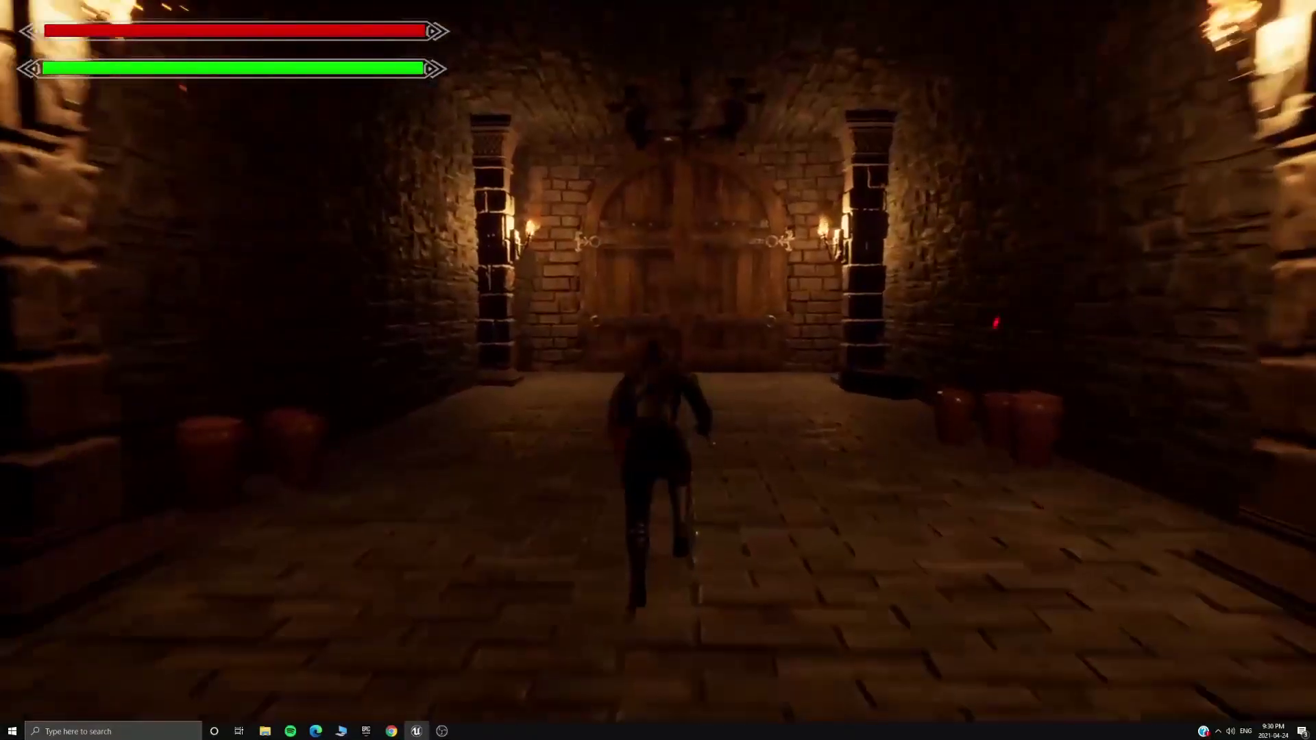
pyautogui.press('w')
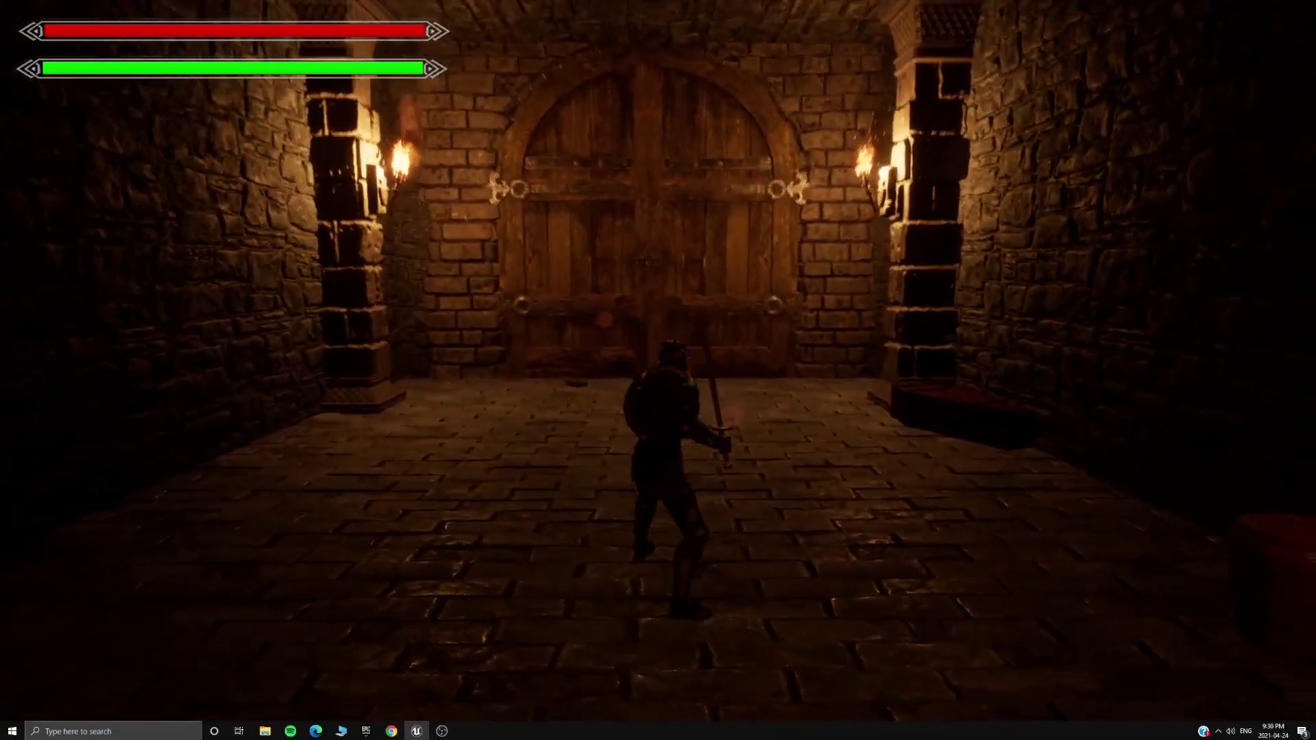
pyautogui.press('e')
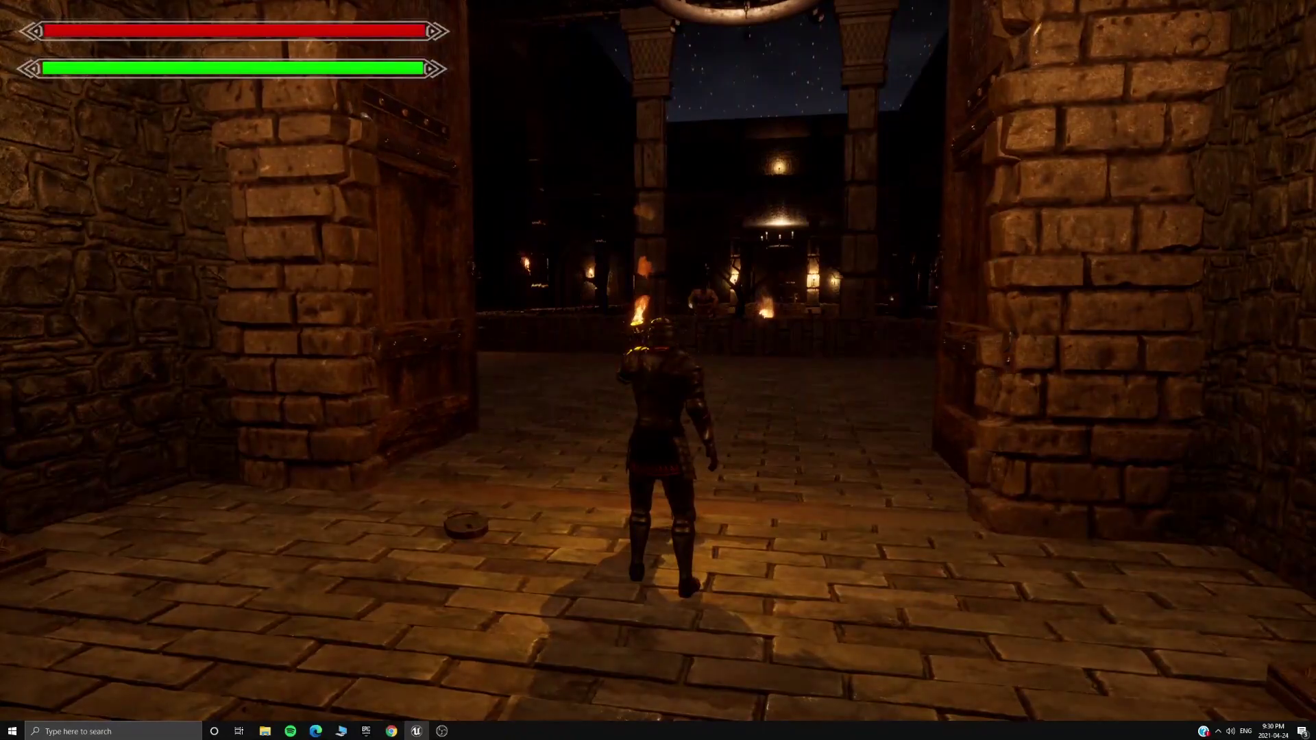
# Walk the torch-carrying character through the opened door and survey the courtyard and the adjoining hall with tables.
pyautogui.press('w')
pyautogui.press('w')
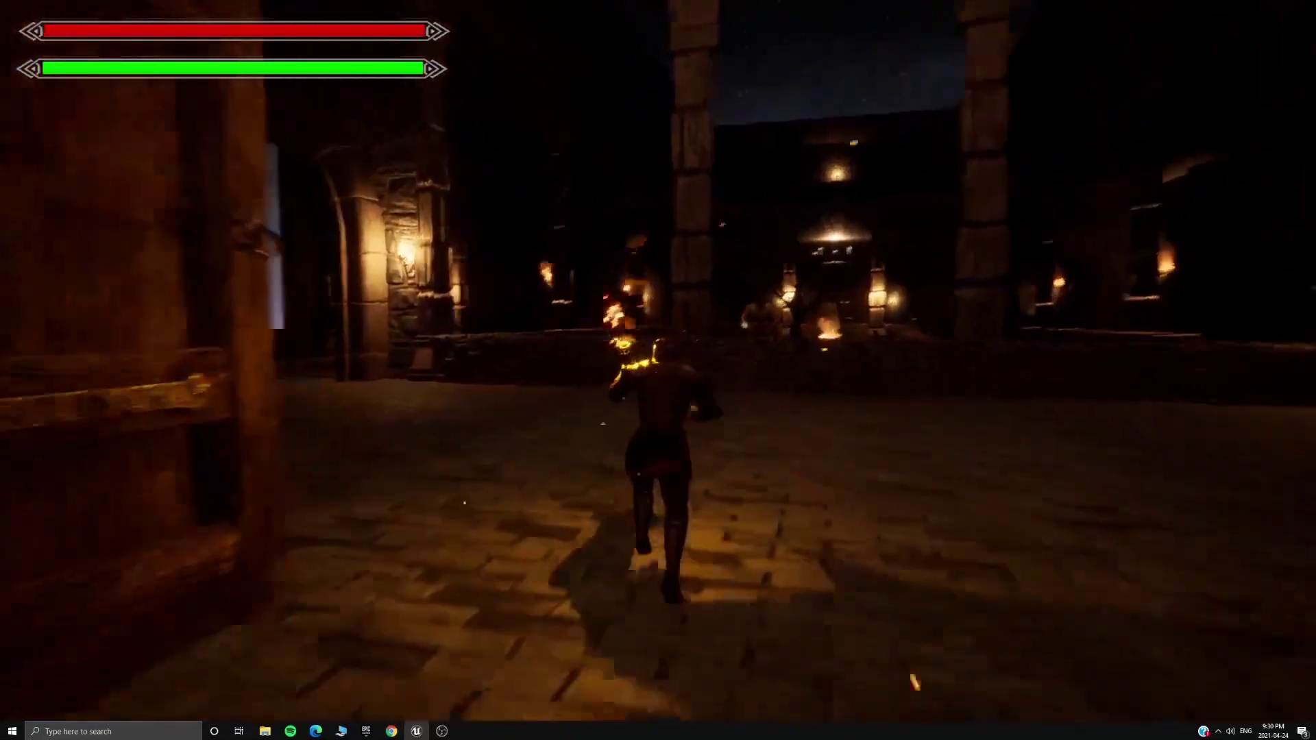
pyautogui.press('w')
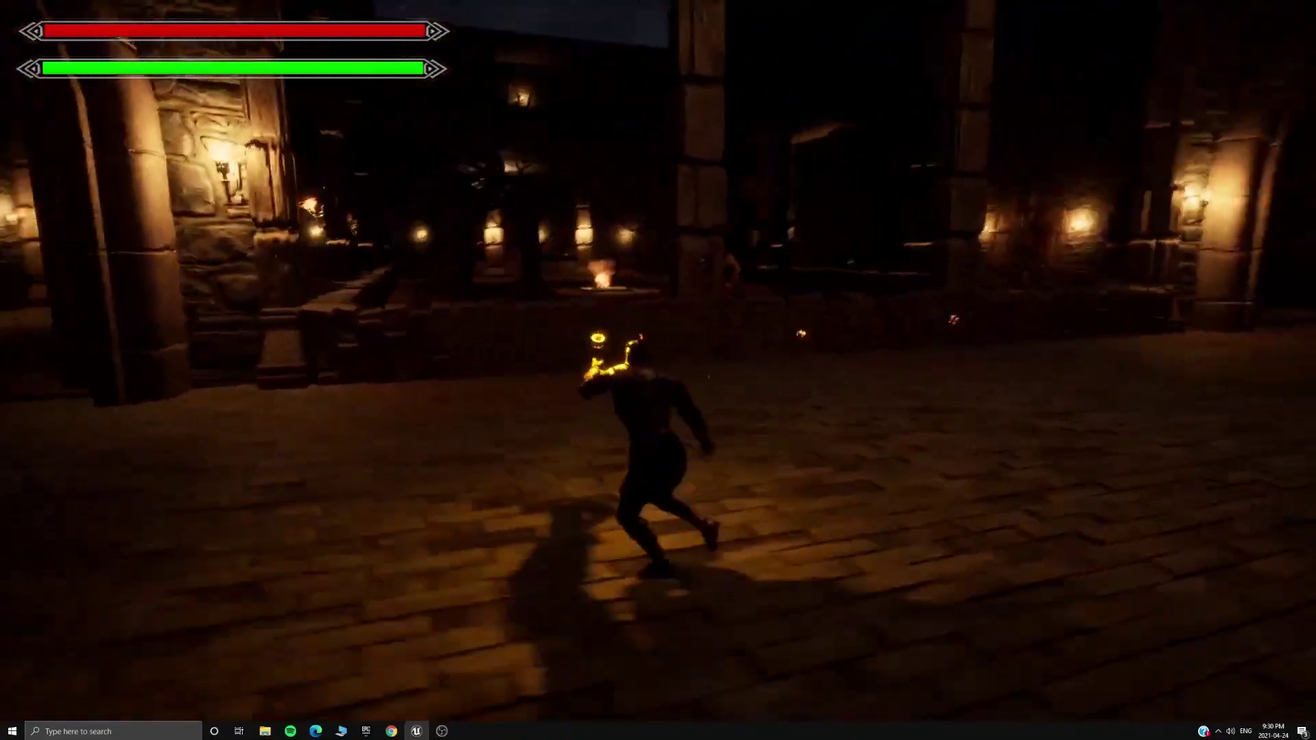
pyautogui.press('w')
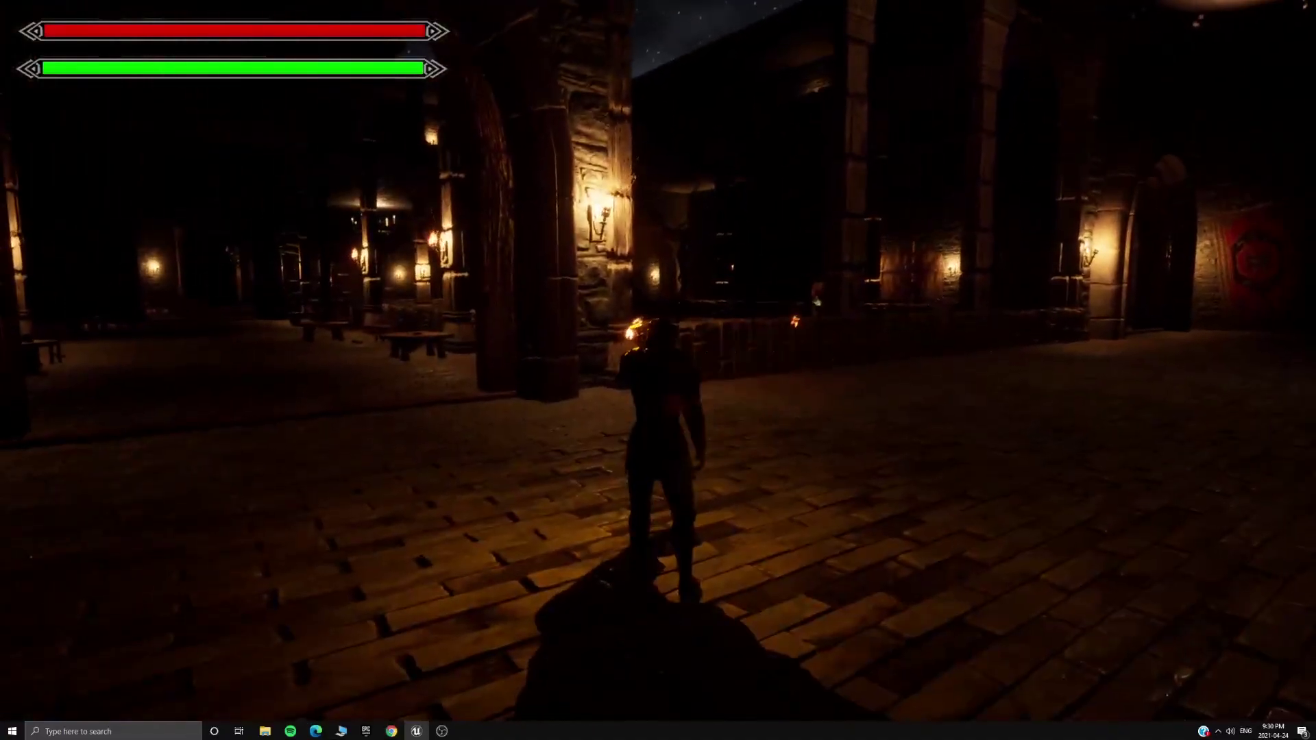
pyautogui.press('w')
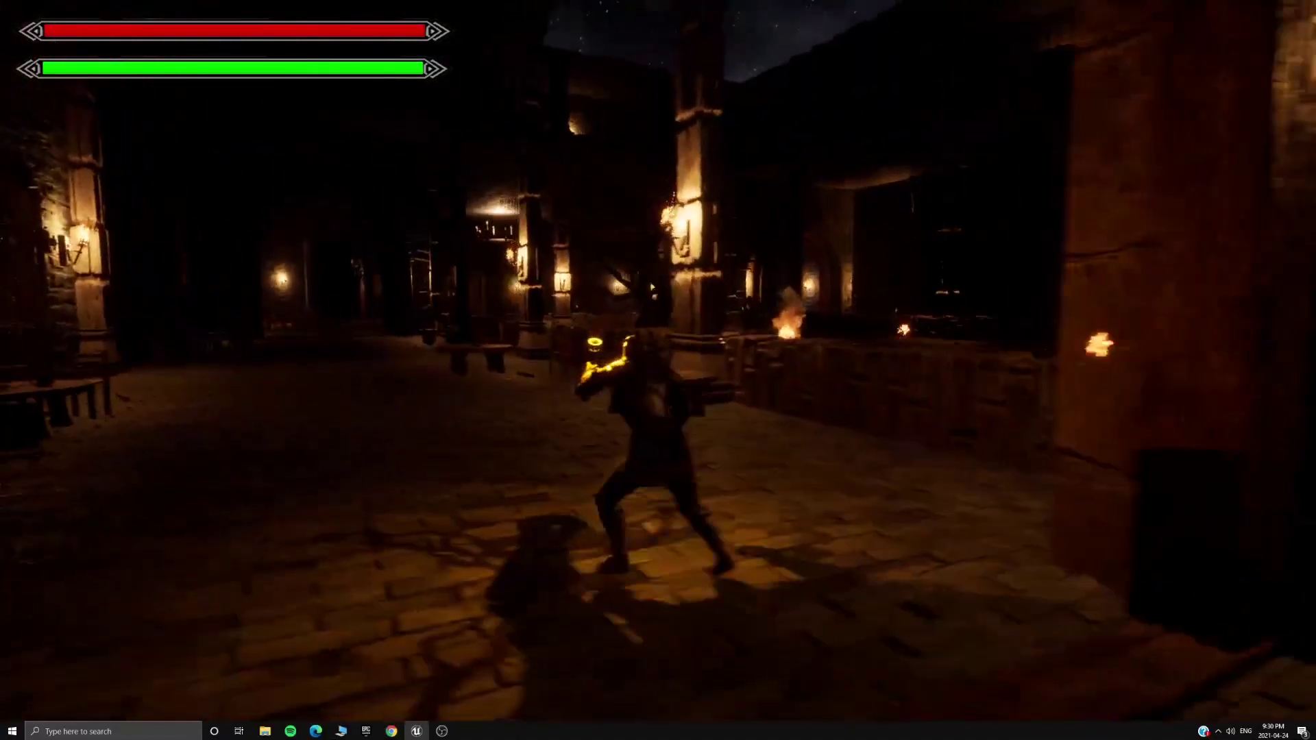
pyautogui.press('w')
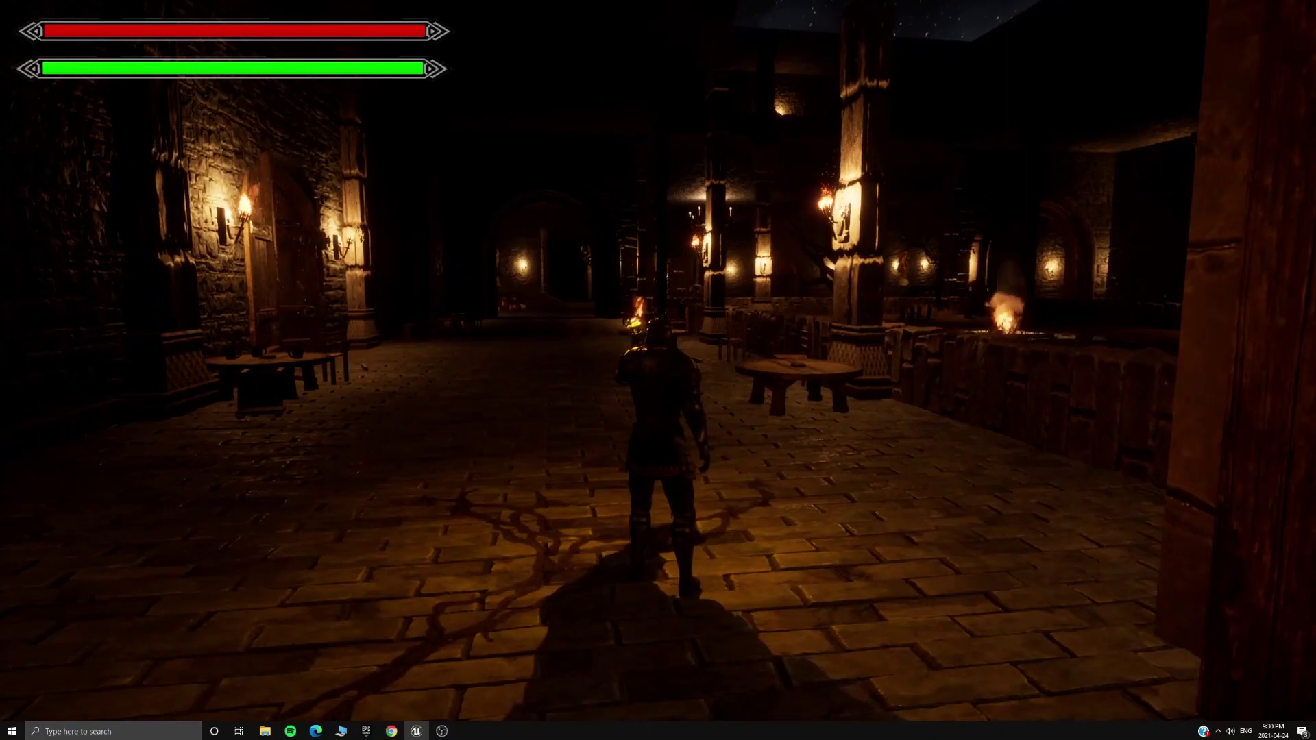
pyautogui.press('w')
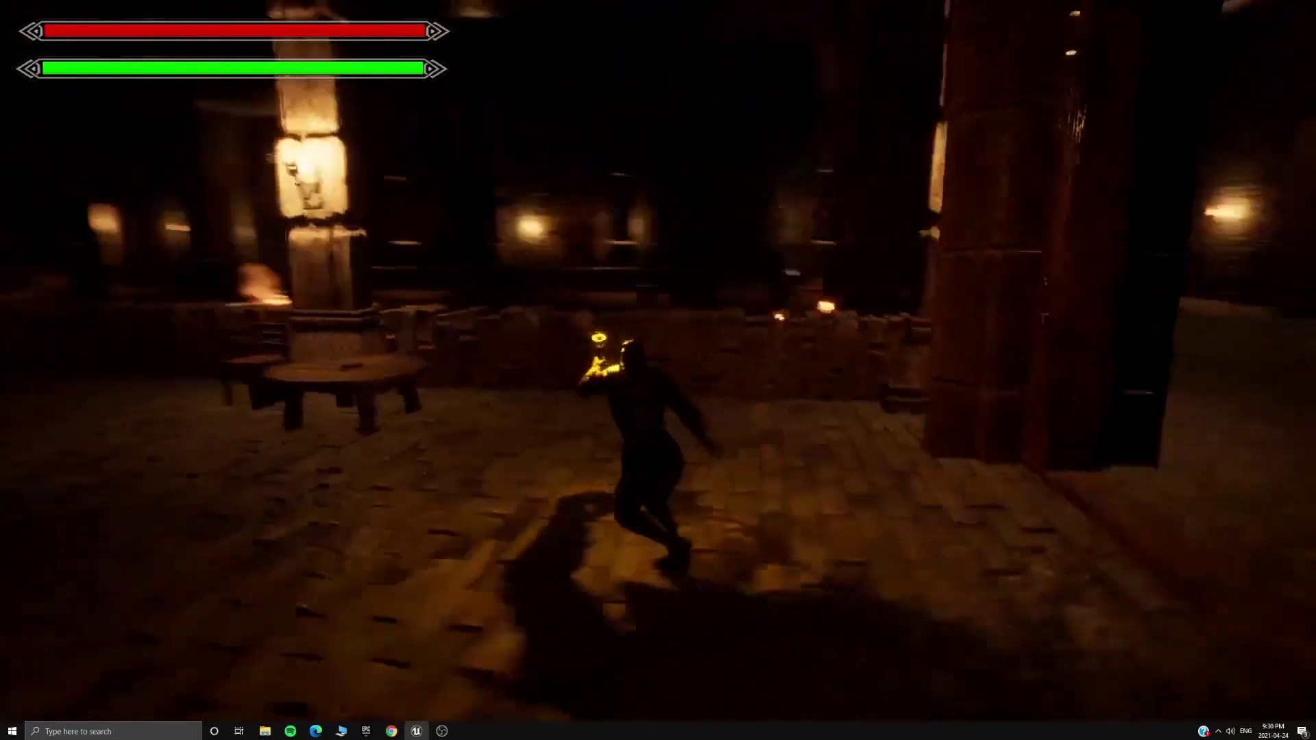
# Run through the archway into the chamber with the patterned circular floor and survey its doors, stairs and roaming enemies.
pyautogui.press('w')
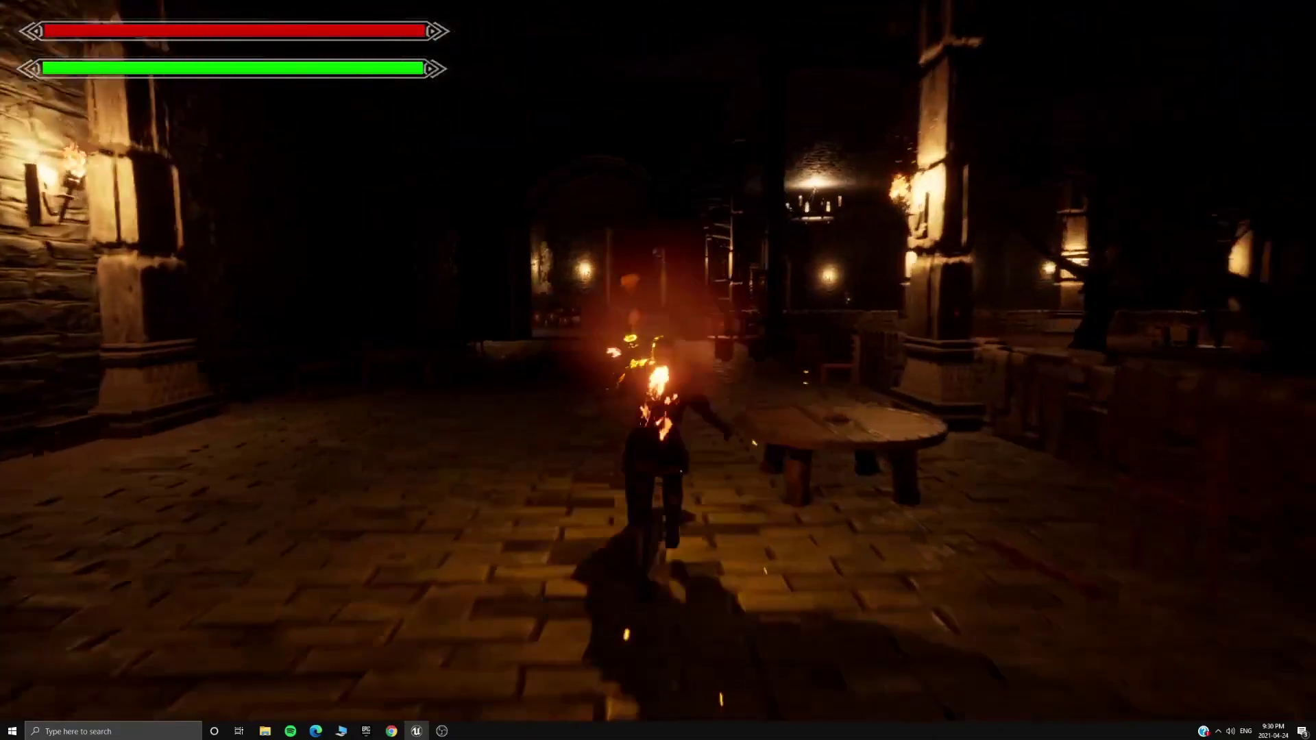
pyautogui.press('w')
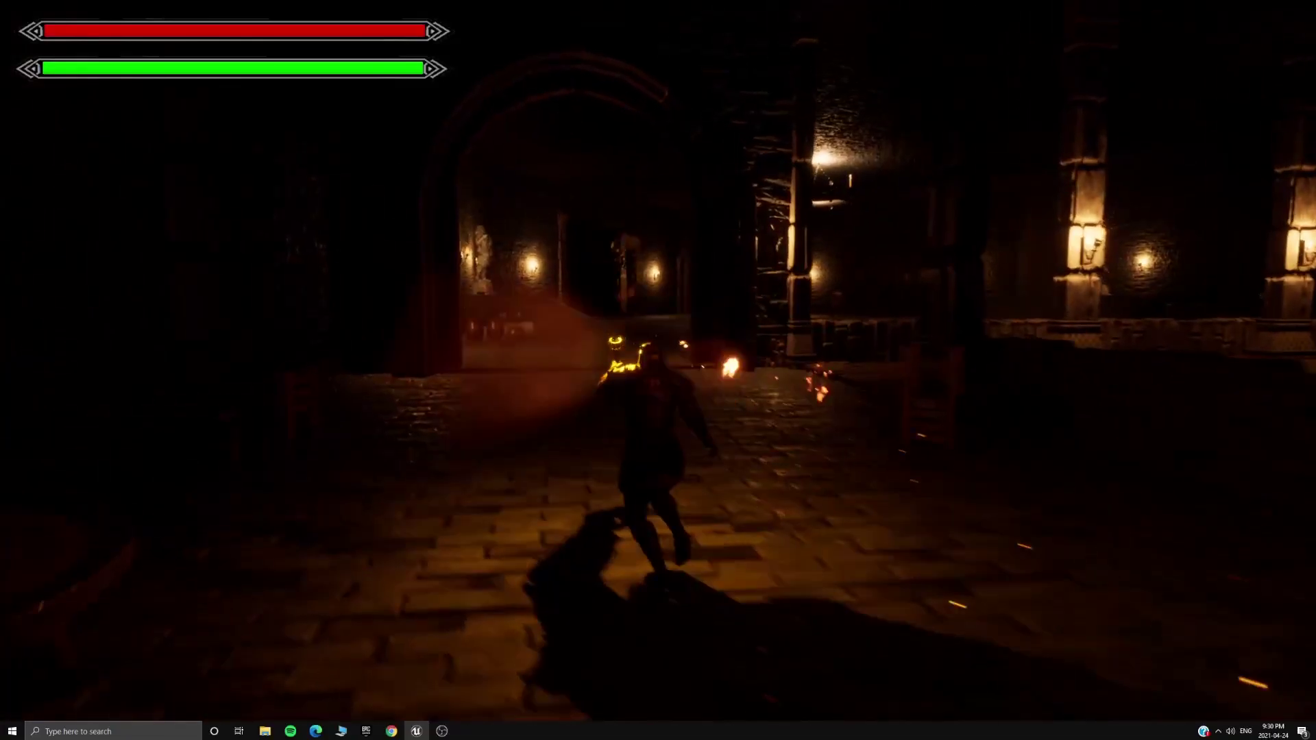
pyautogui.press('w')
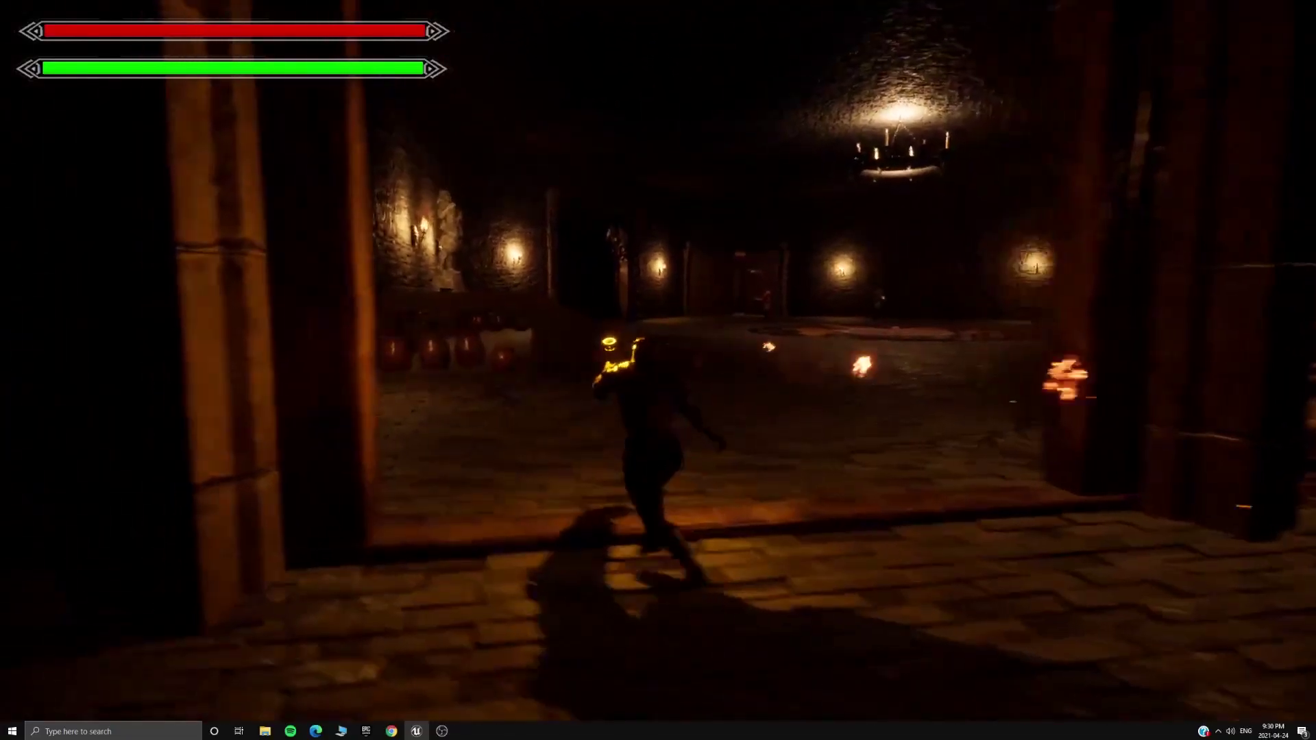
pyautogui.press('w')
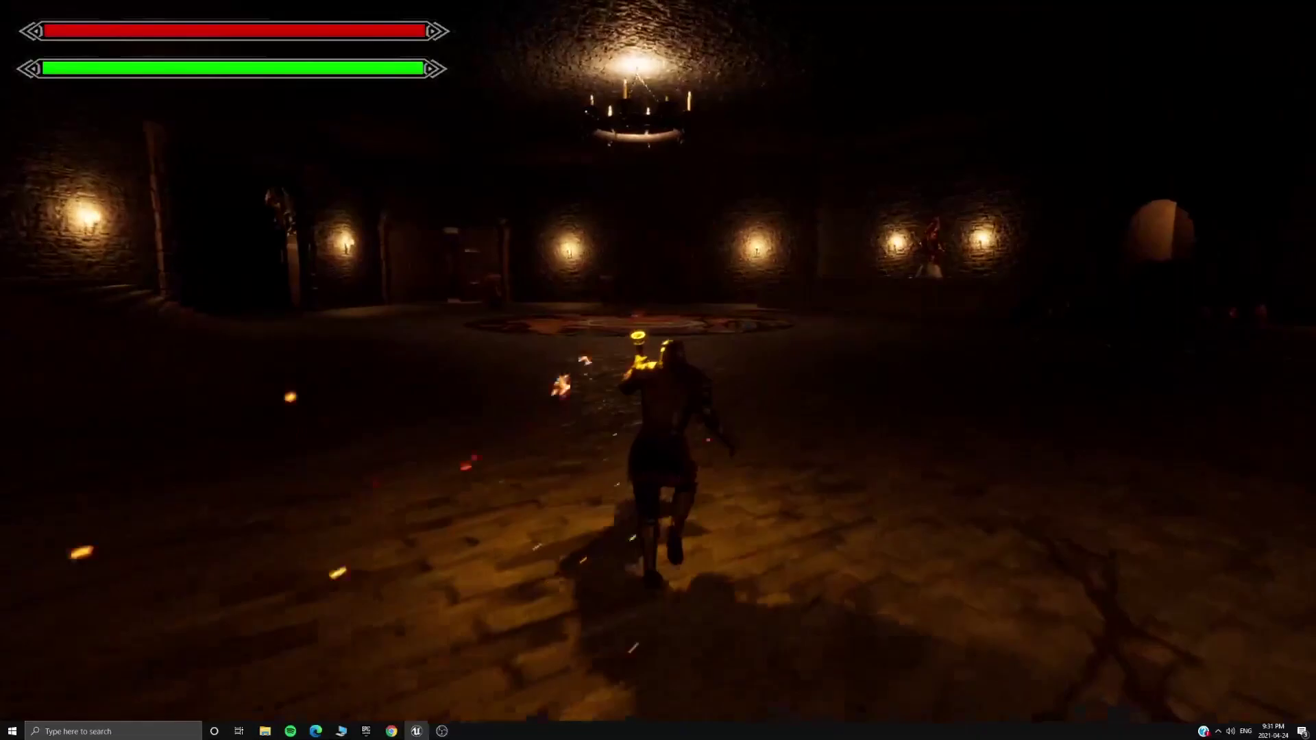
pyautogui.press('w')
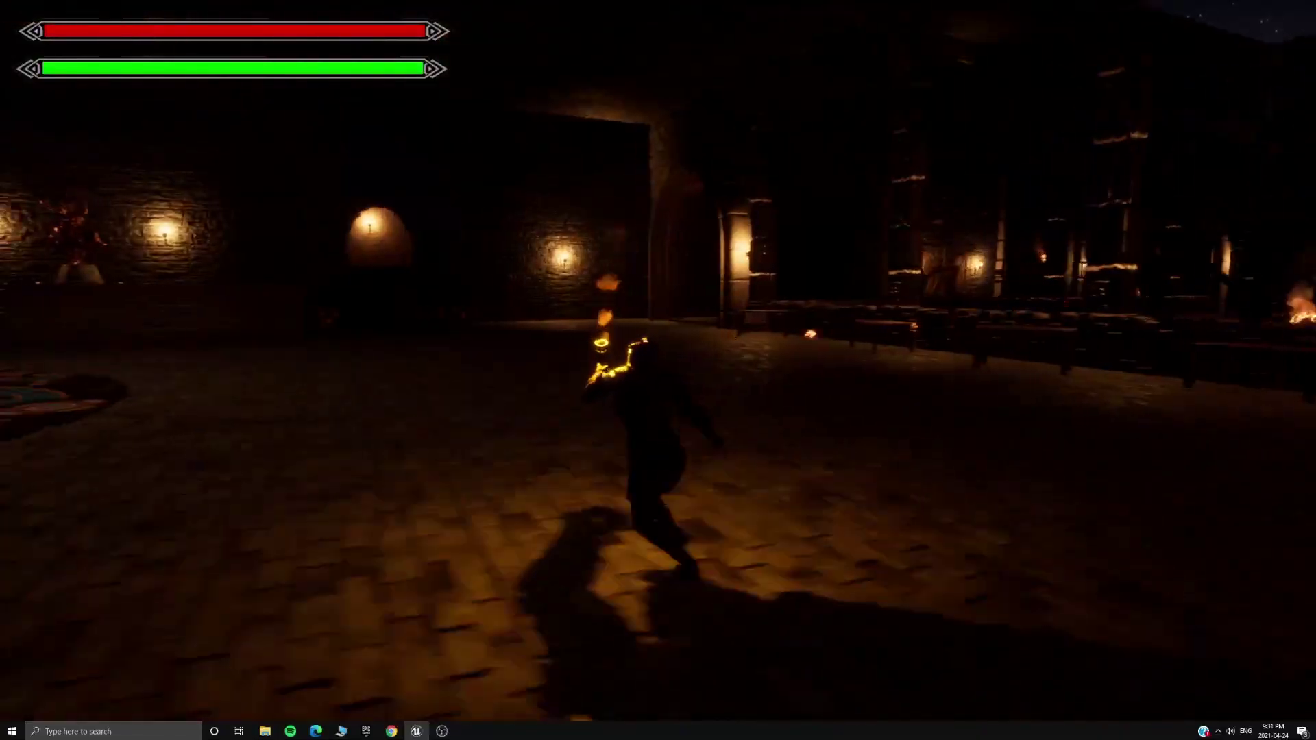
pyautogui.press('w')
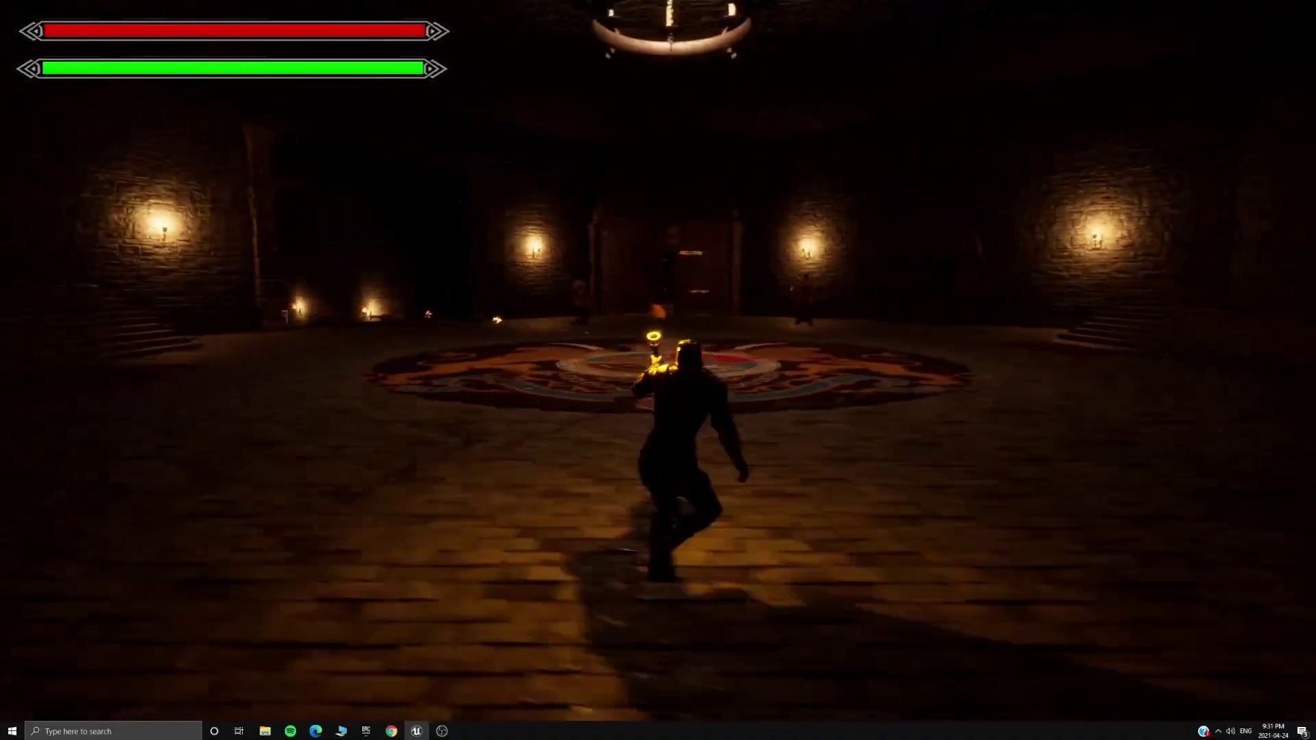
pyautogui.press('w')
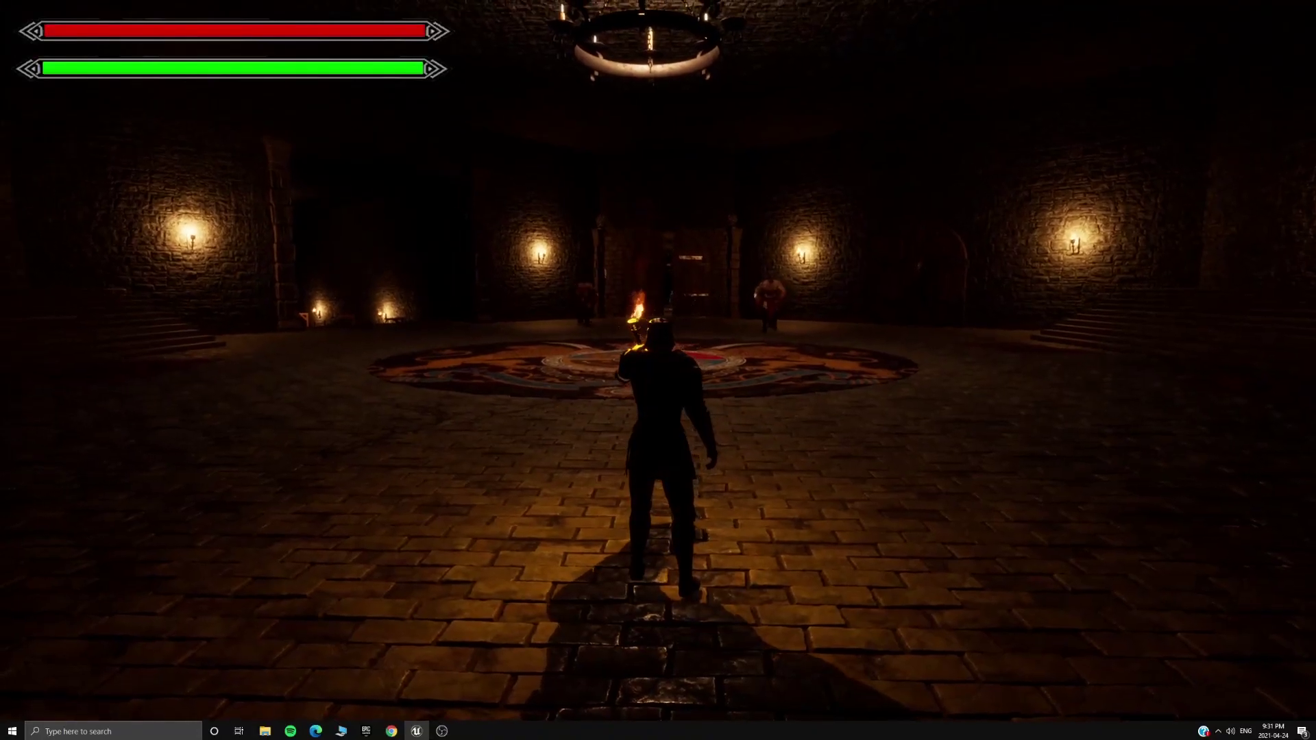
pyautogui.press('w')
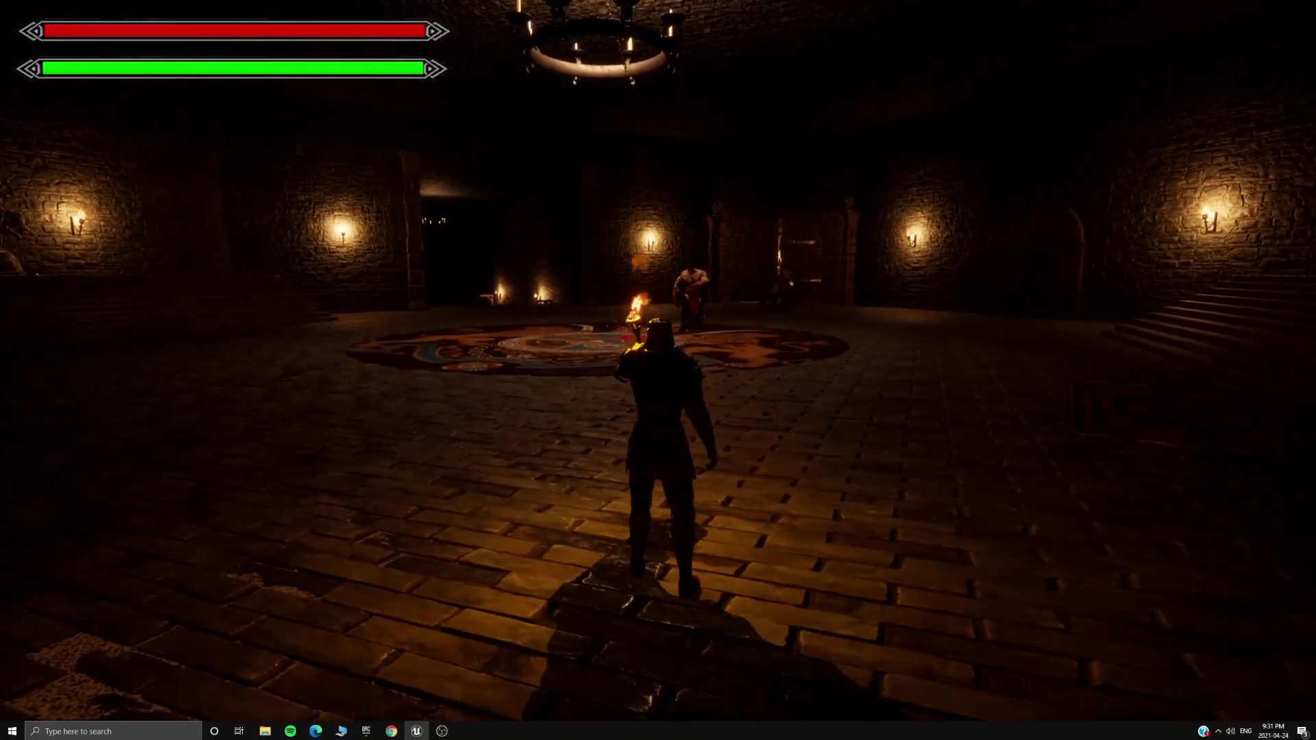
pyautogui.press('w')
pyautogui.press('w')
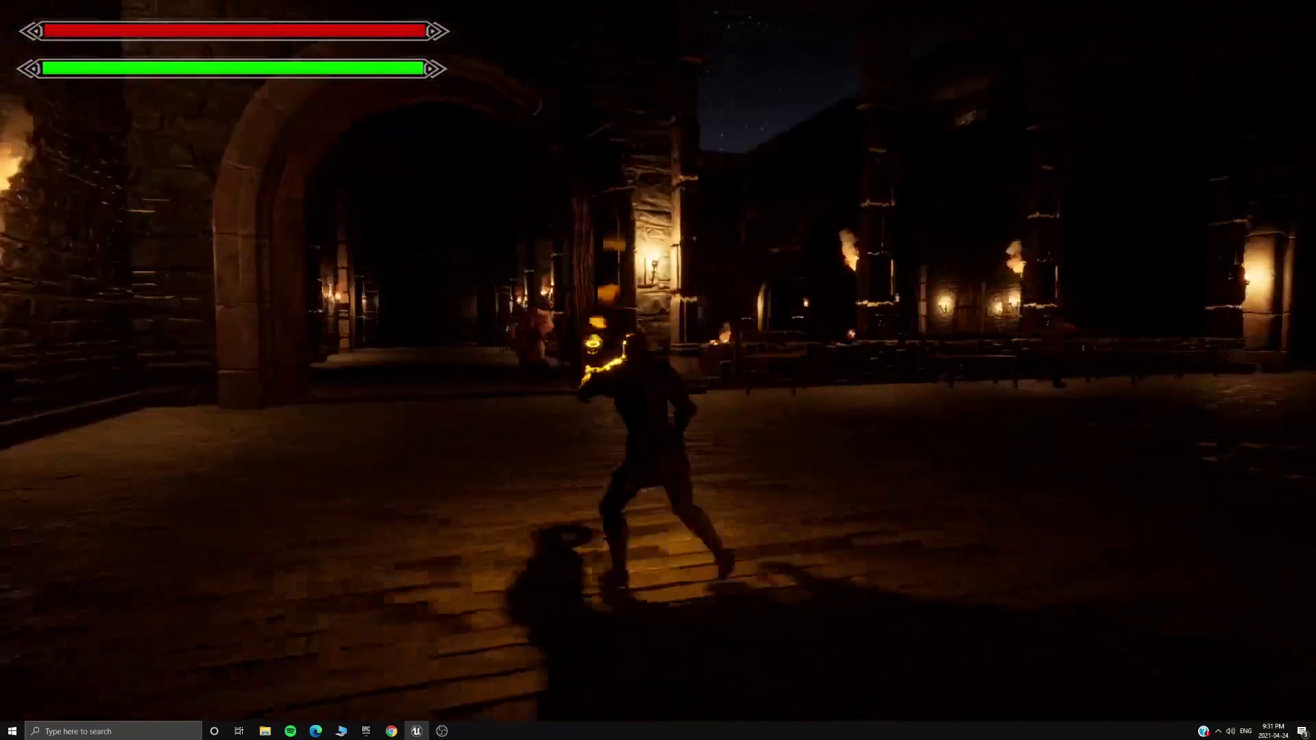
pyautogui.press('w')
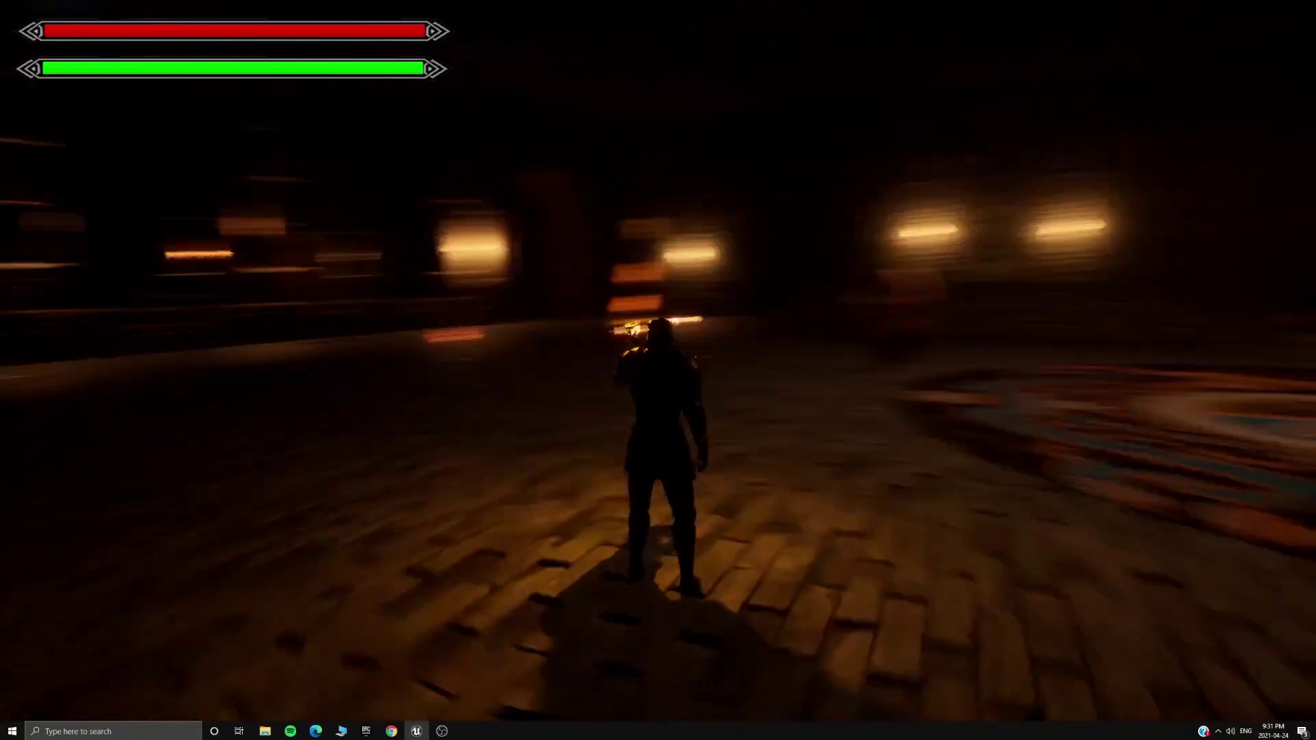
# Run the torch-carrying character out of the patterned-floor chamber, past the clay pots and stairs, toward the large stone archway.
pyautogui.press('w')
pyautogui.press('w')
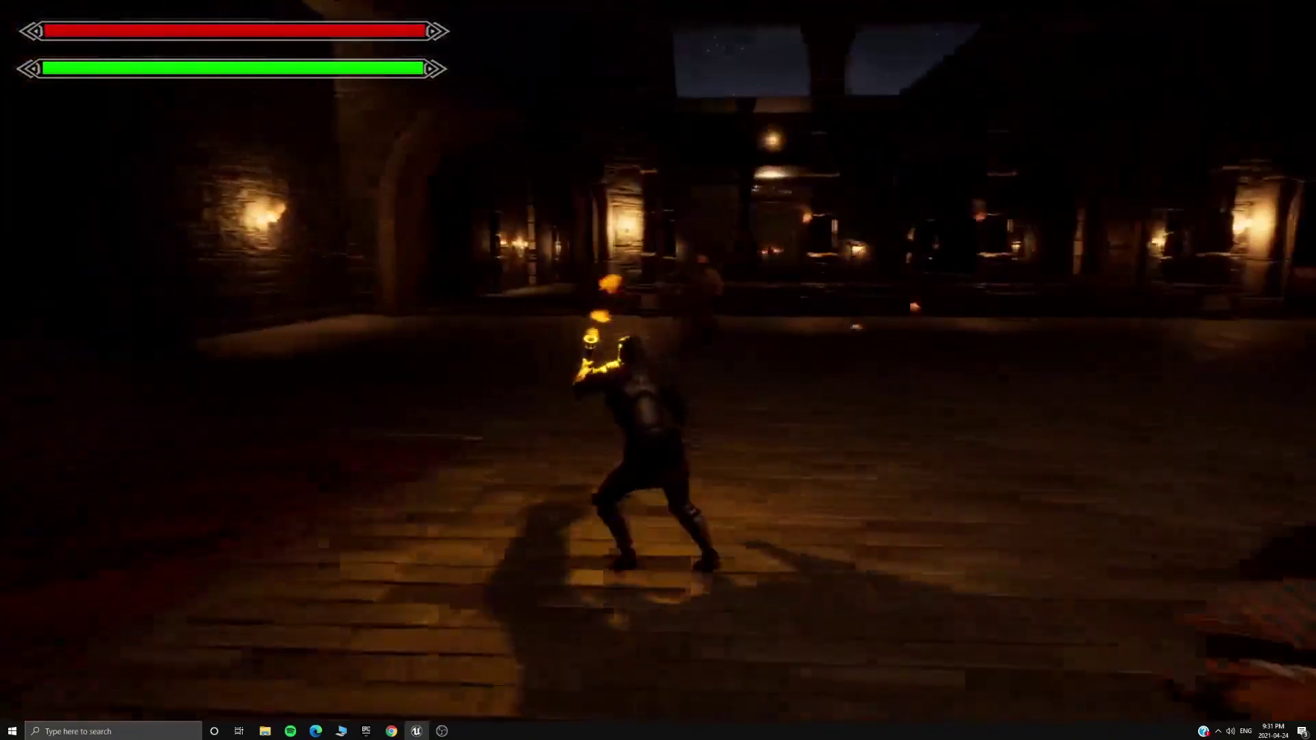
pyautogui.press('w')
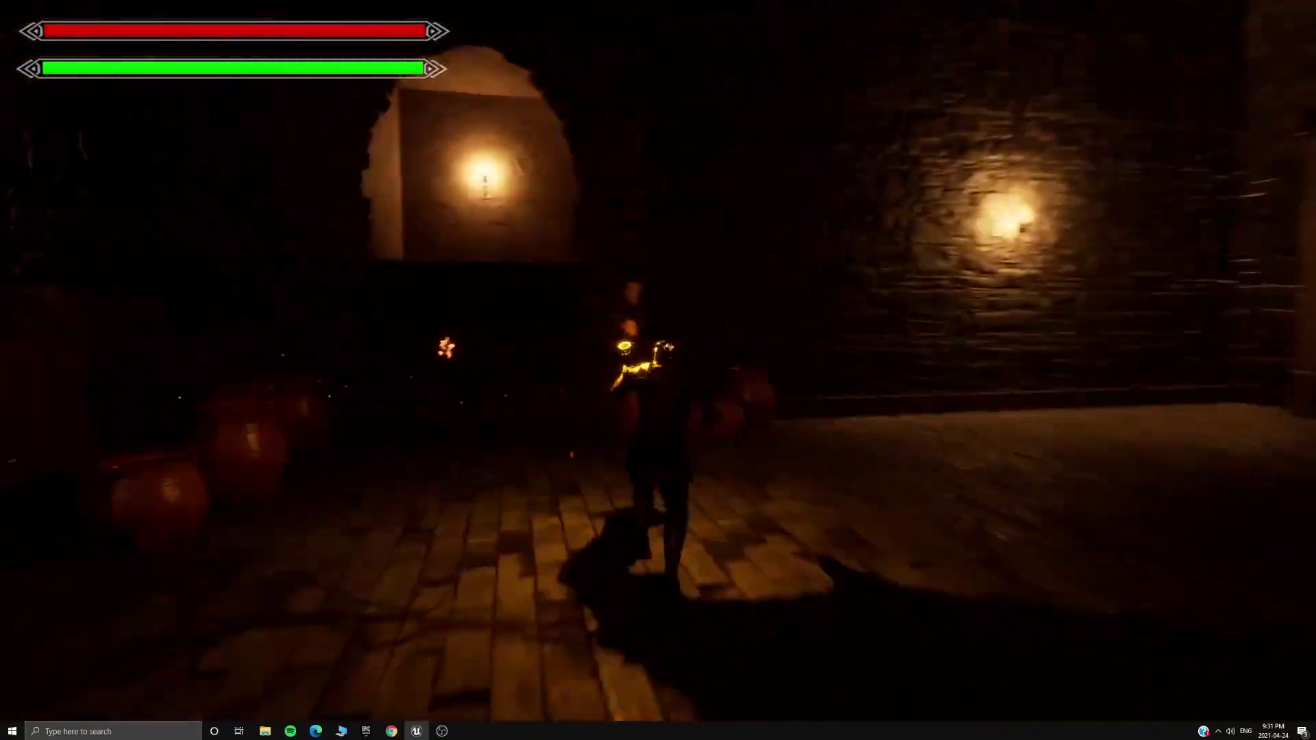
pyautogui.press('w')
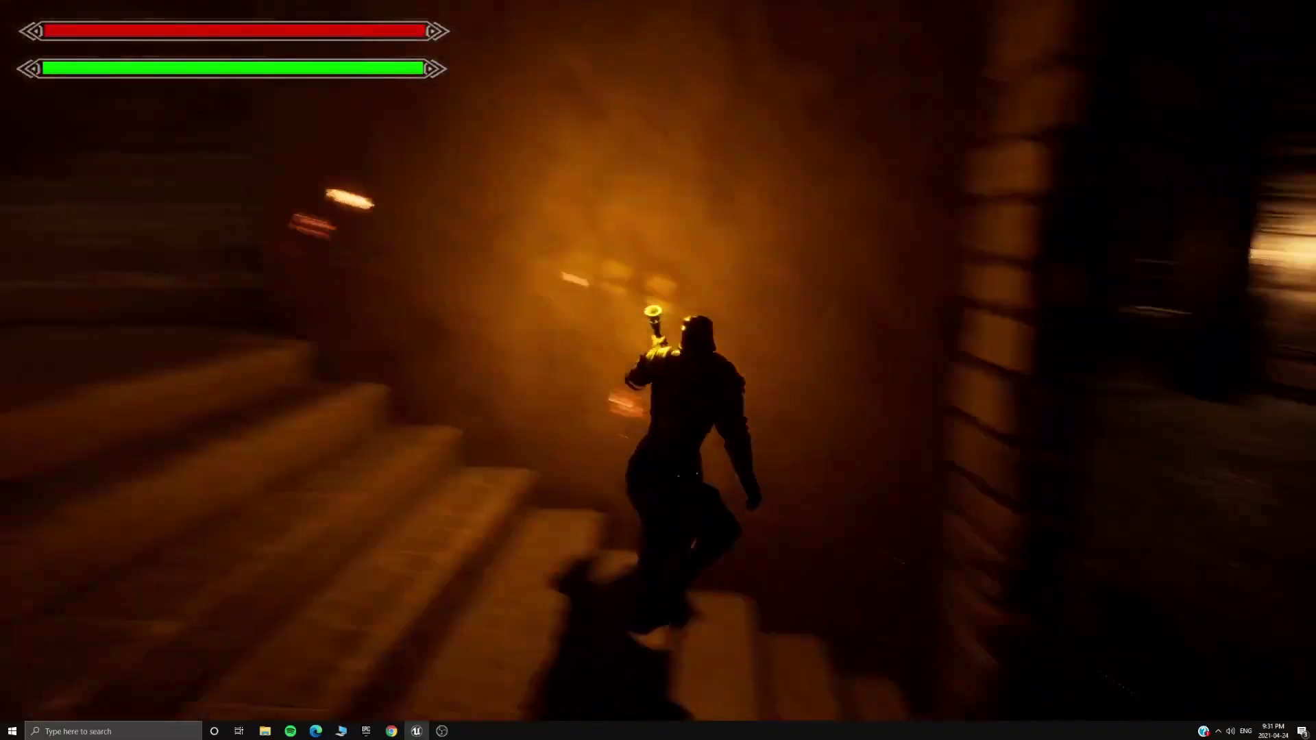
pyautogui.press('w')
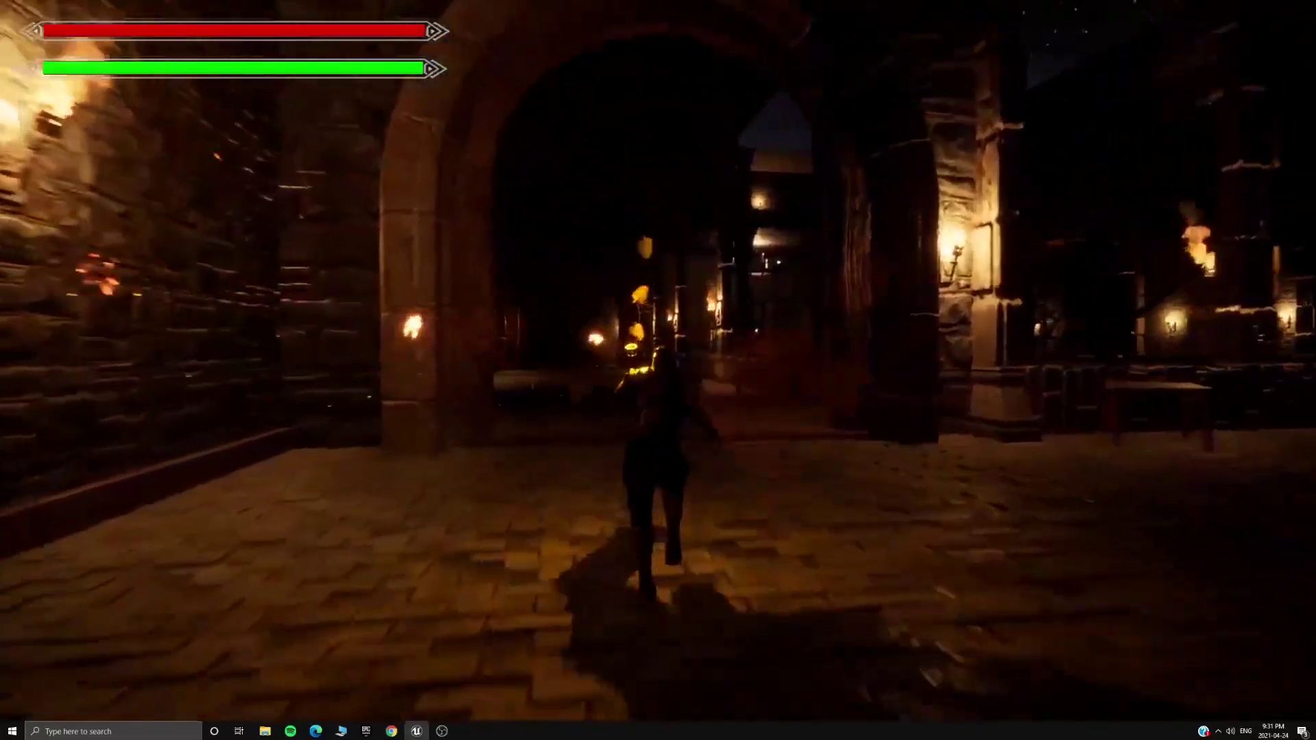
# Run through the archway and along the torchlit stone corridors around the courtyard, surveying the halls, pillars and open courtyard.
pyautogui.press('w')
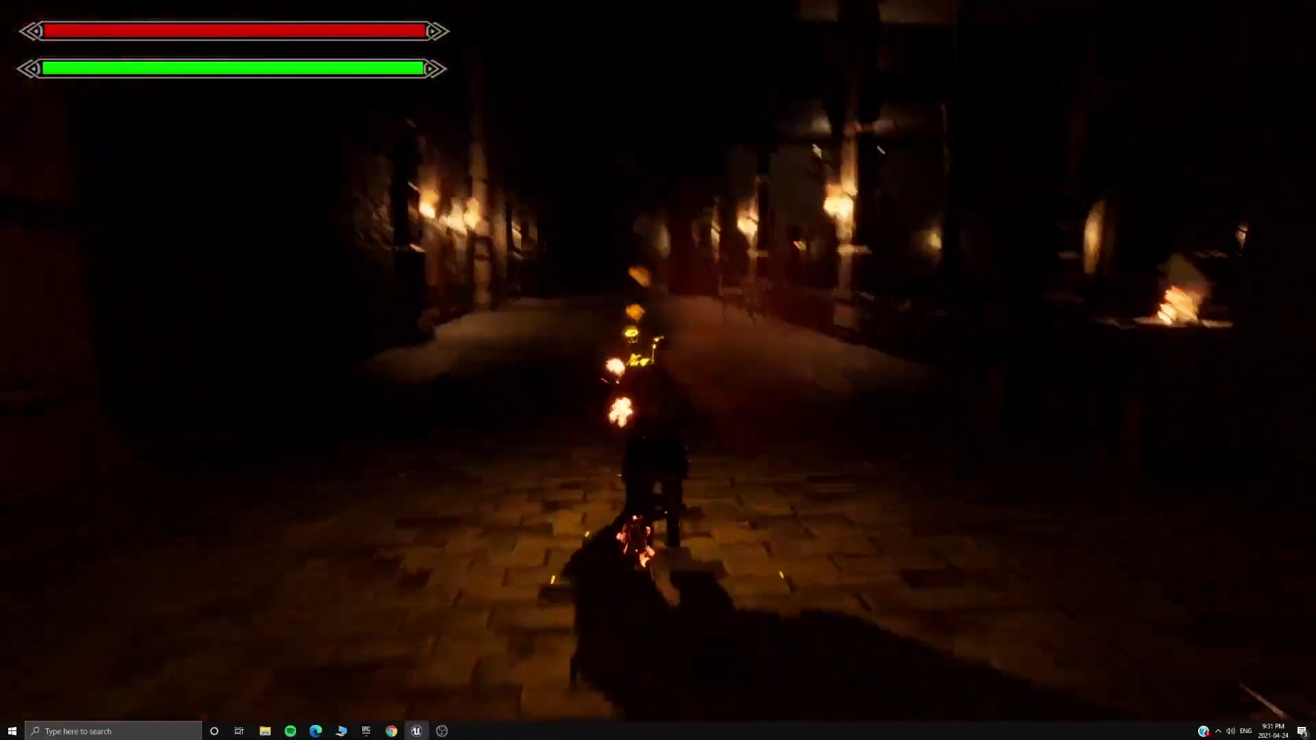
pyautogui.press('w')
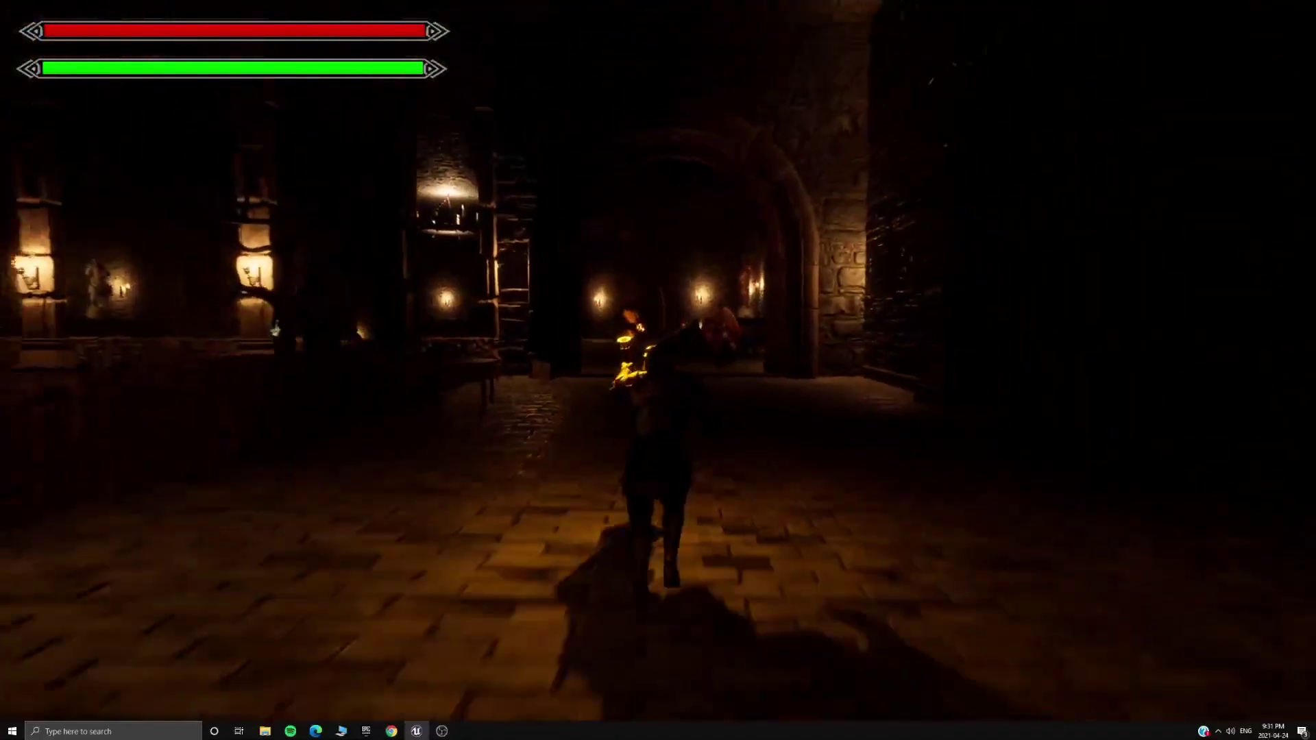
pyautogui.press('w')
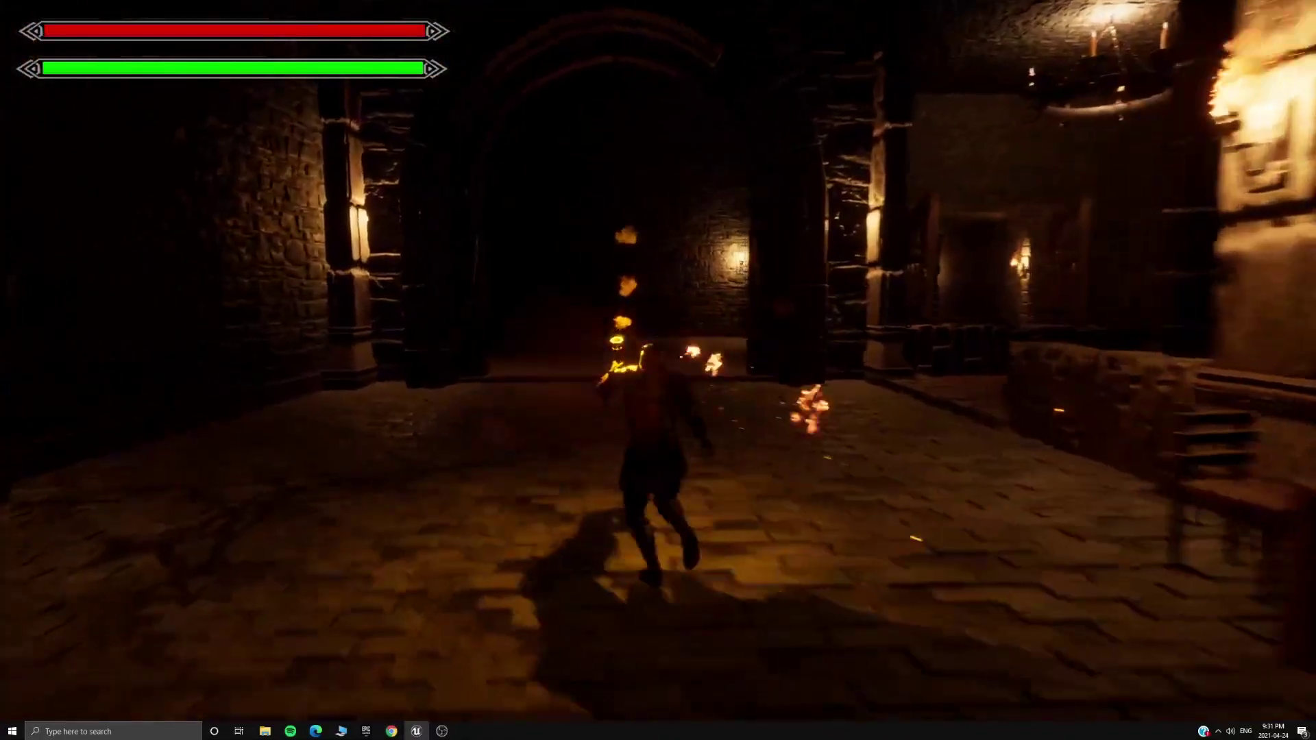
pyautogui.press('w')
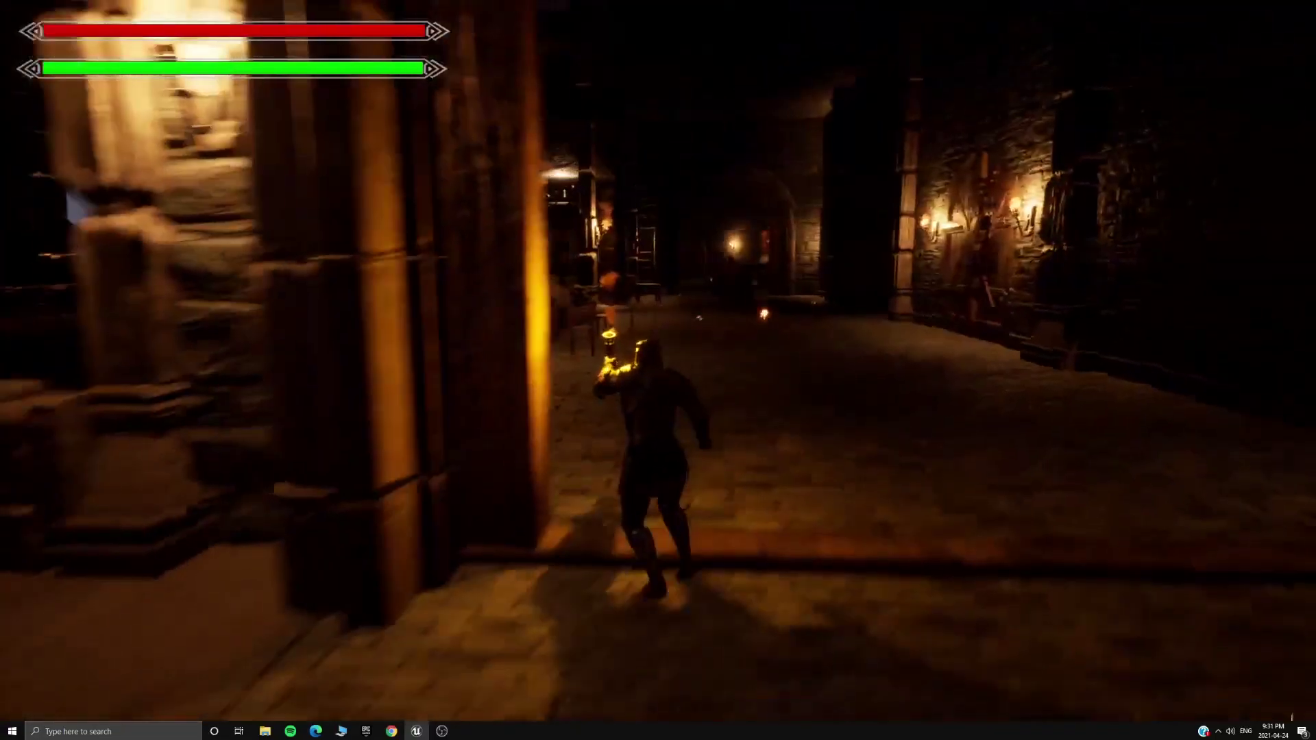
pyautogui.press('w')
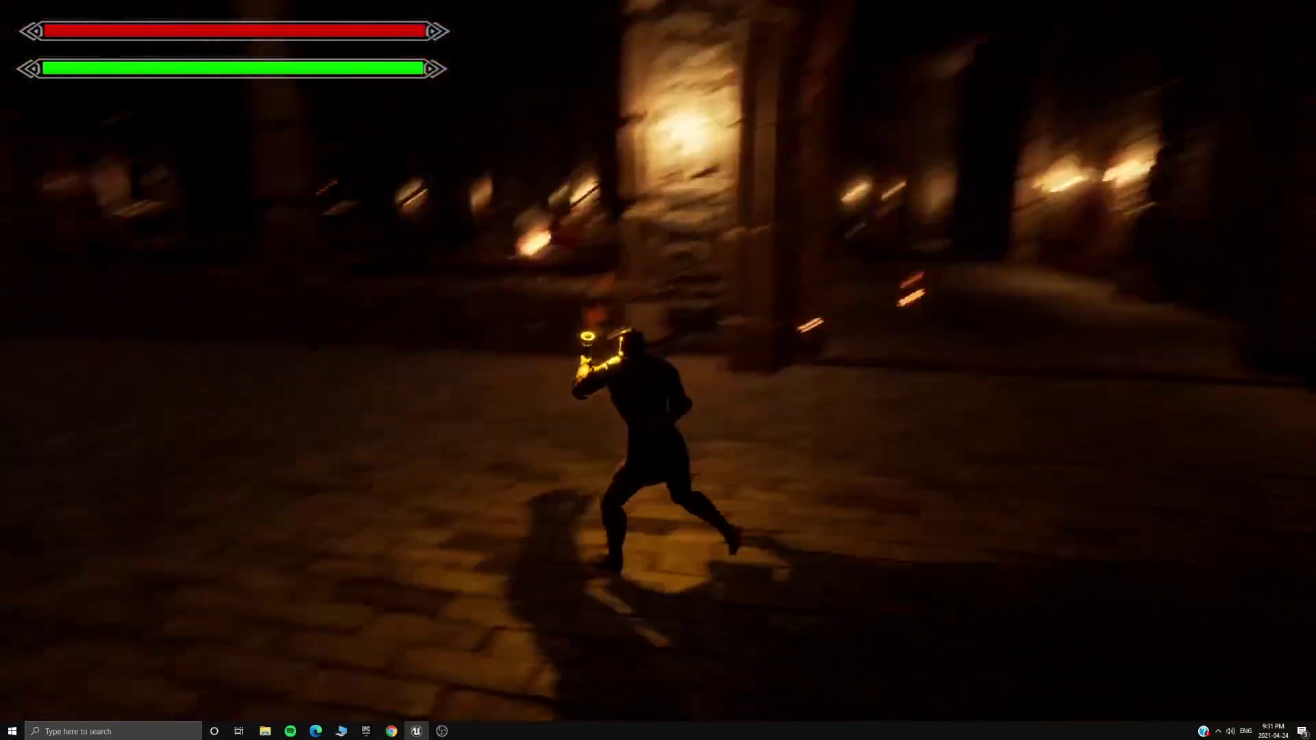
pyautogui.press('w')
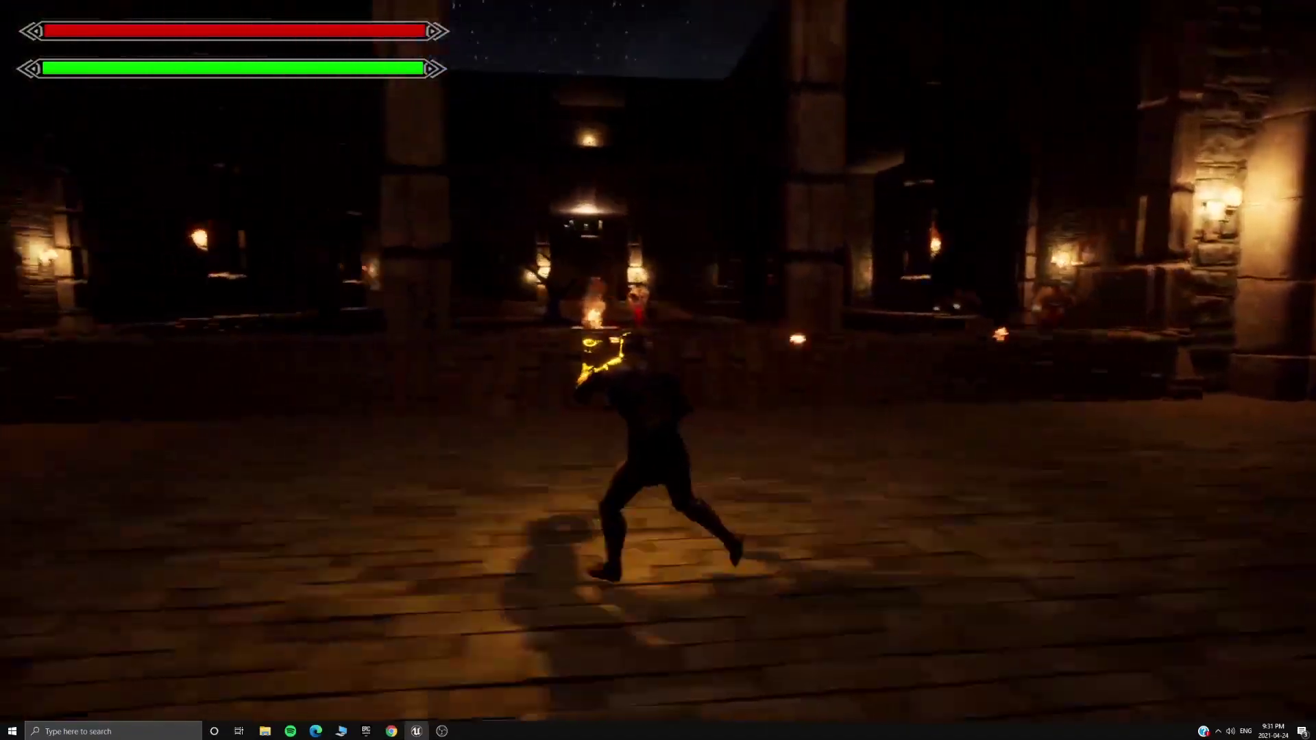